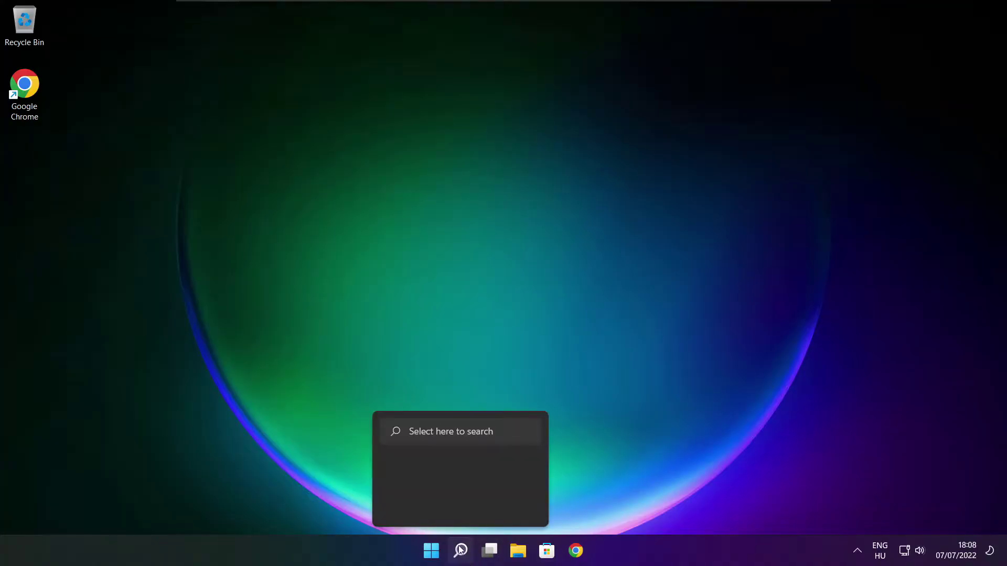
Search Windows for 'device manager' from the taskbar search box
left_click(465, 558)
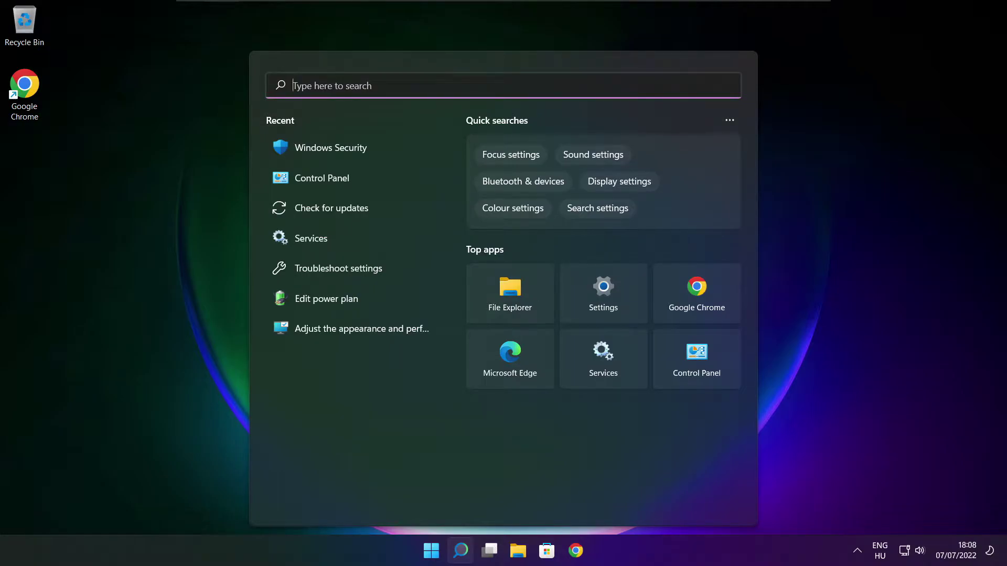
type("device ")
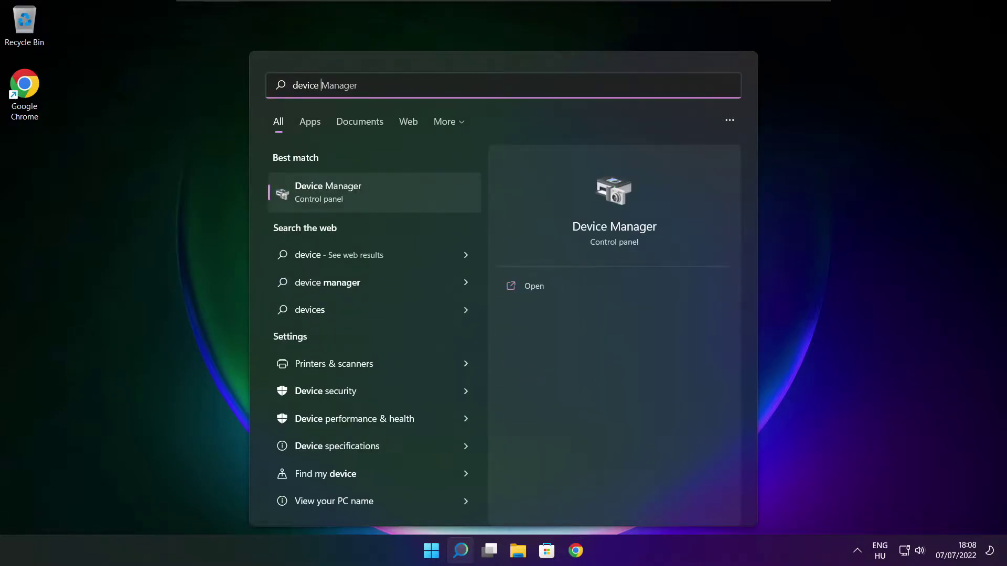
type("manager")
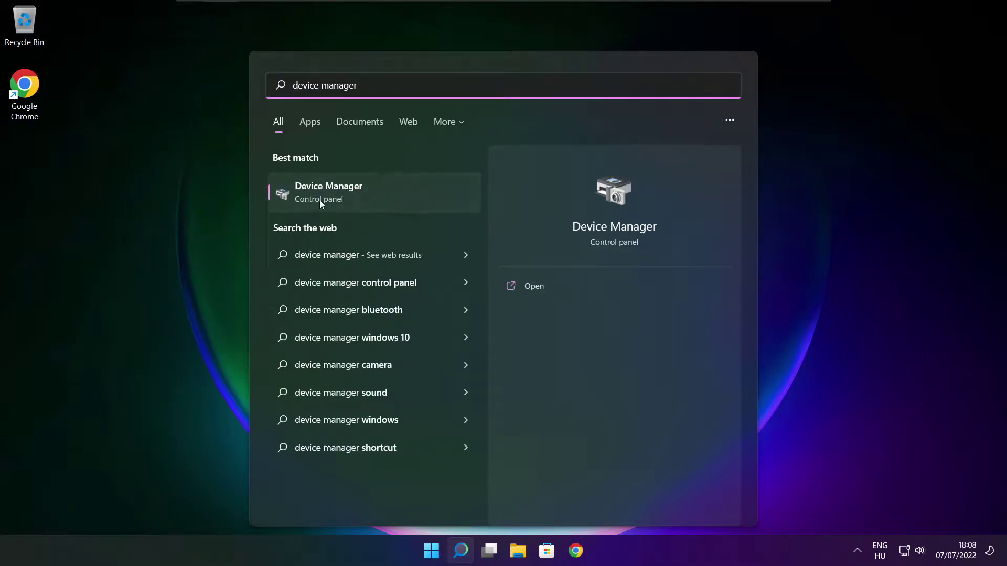
Open Device Manager maximised and run an automatic driver search for the VMware SVGA 3D display adaptor
left_click(413, 200)
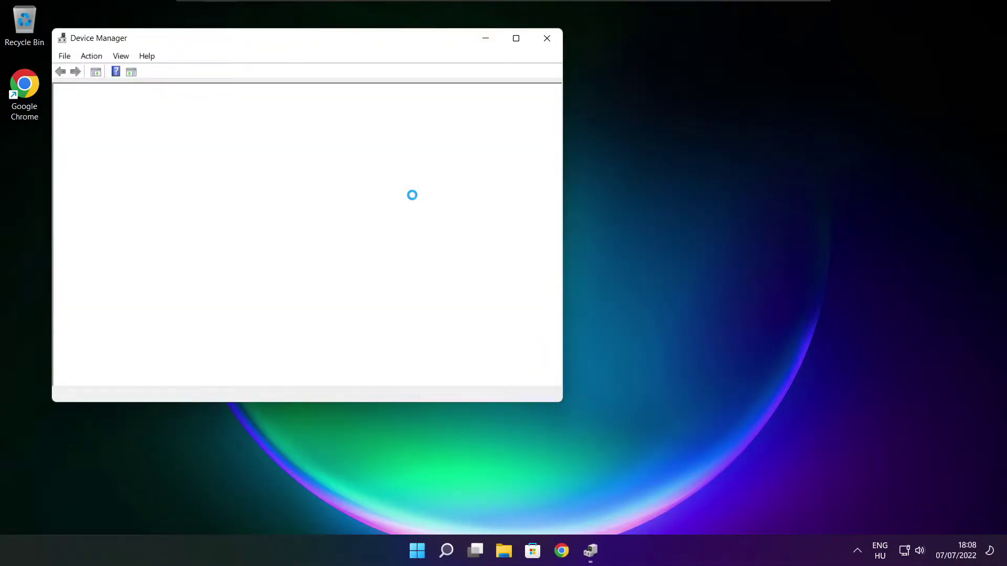
left_click(515, 38)
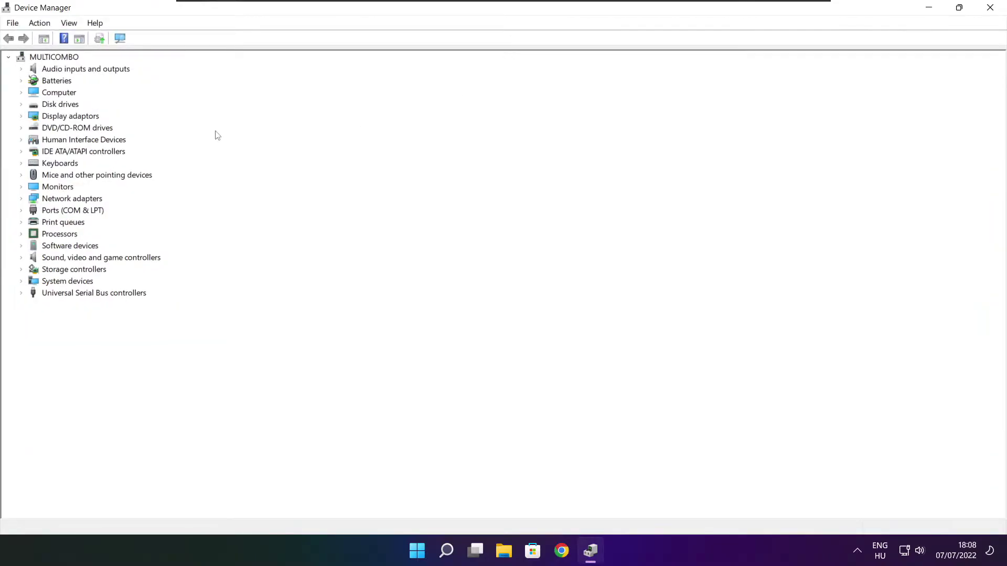
left_click(55, 120)
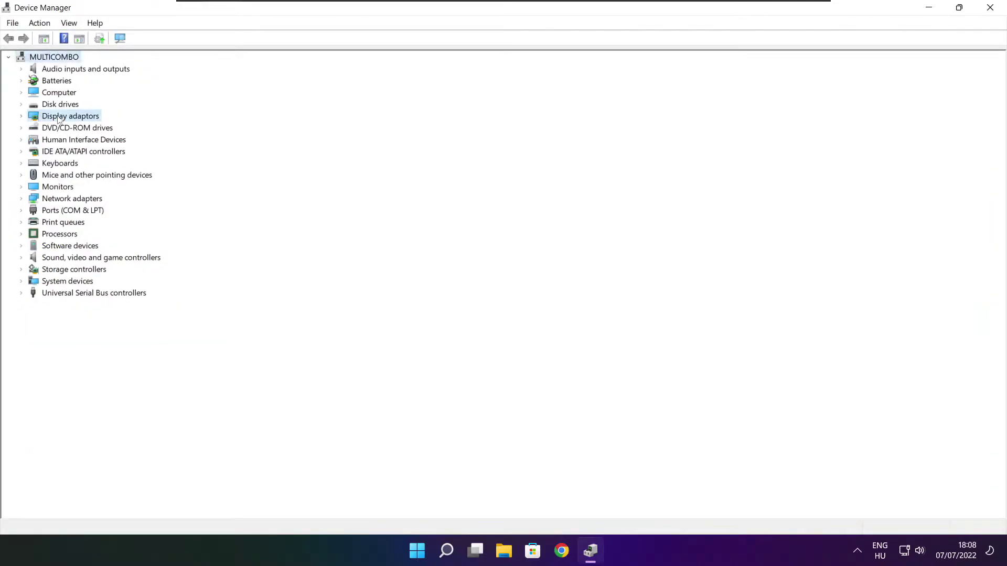
left_click(22, 117)
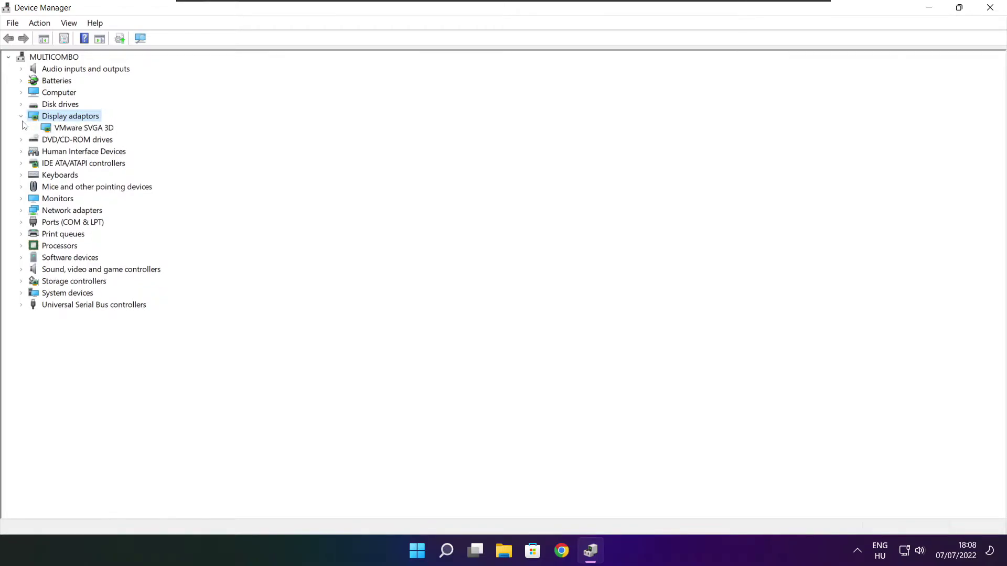
left_click(98, 130)
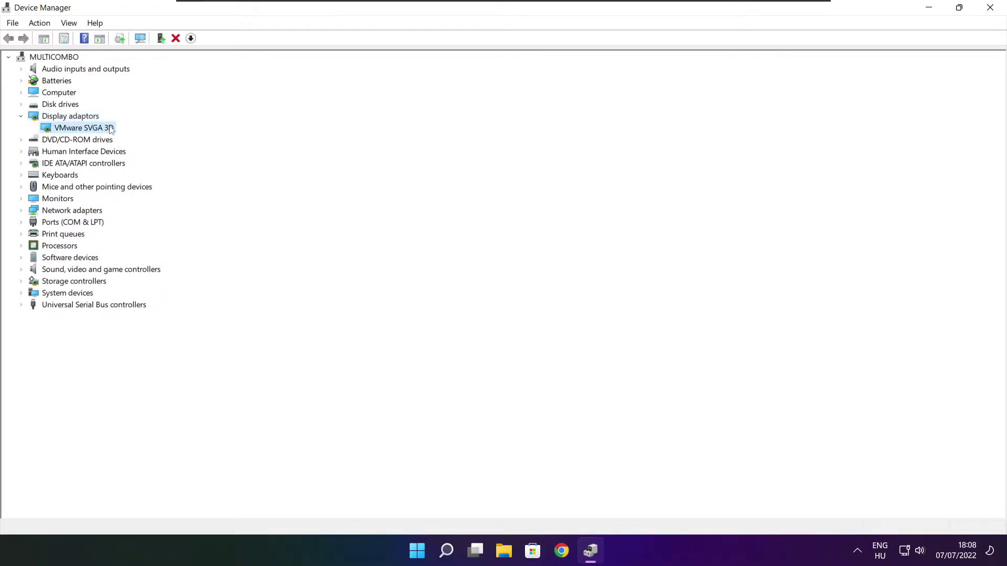
right_click(72, 129)
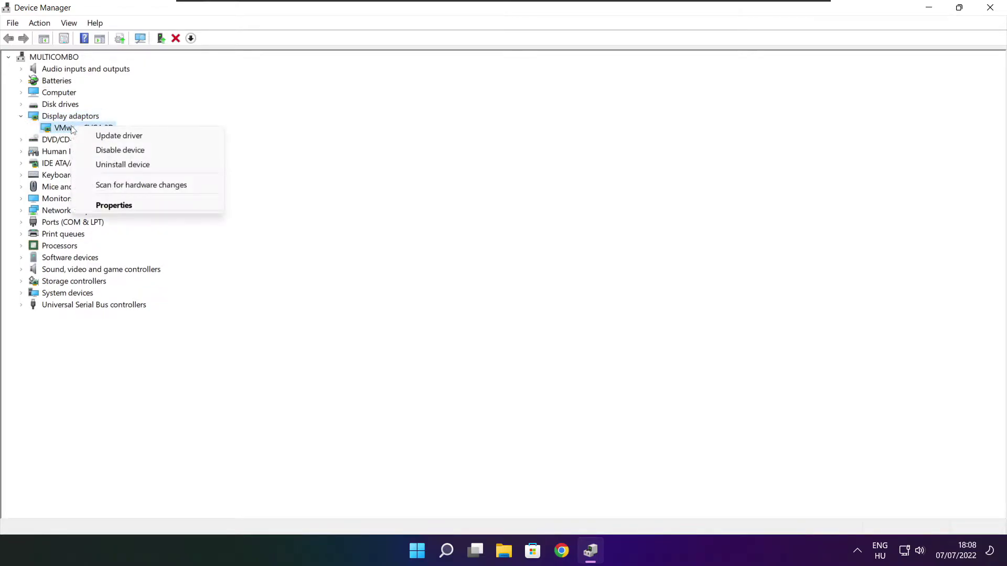
left_click(146, 137)
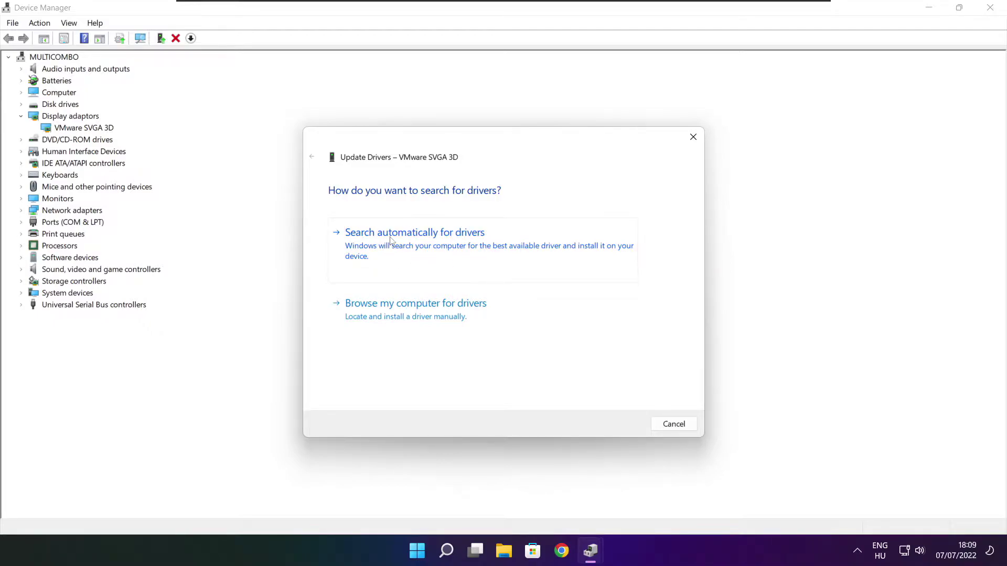
left_click(463, 254)
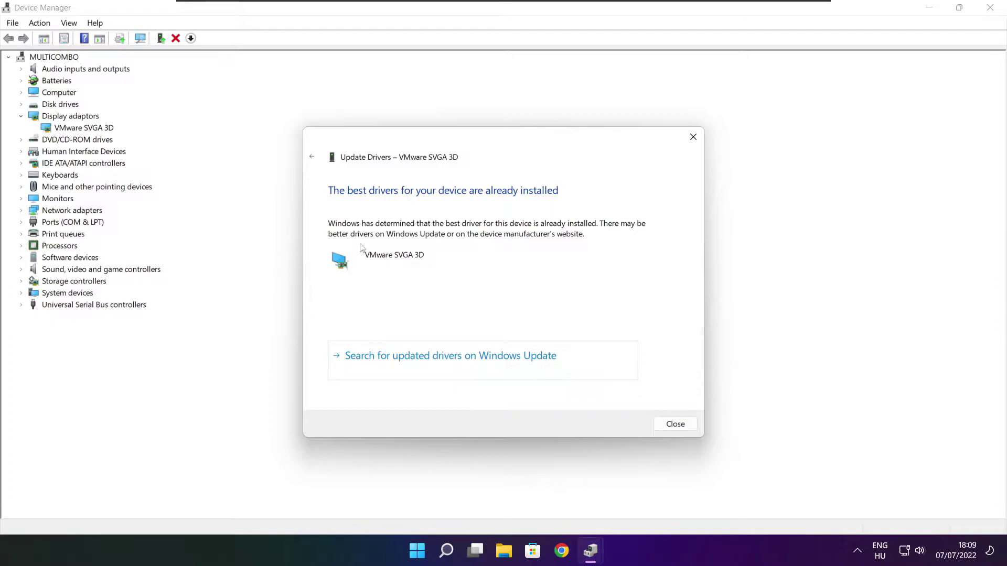
left_click(675, 424)
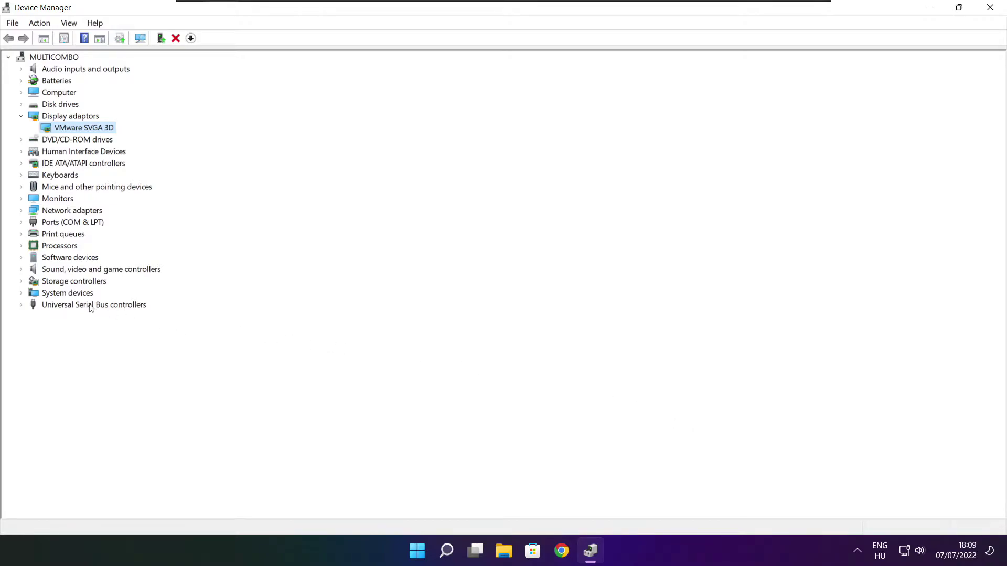
Run an automatic driver search for the High Definition Audio Device under Sound, video and game controllers
left_click(29, 270)
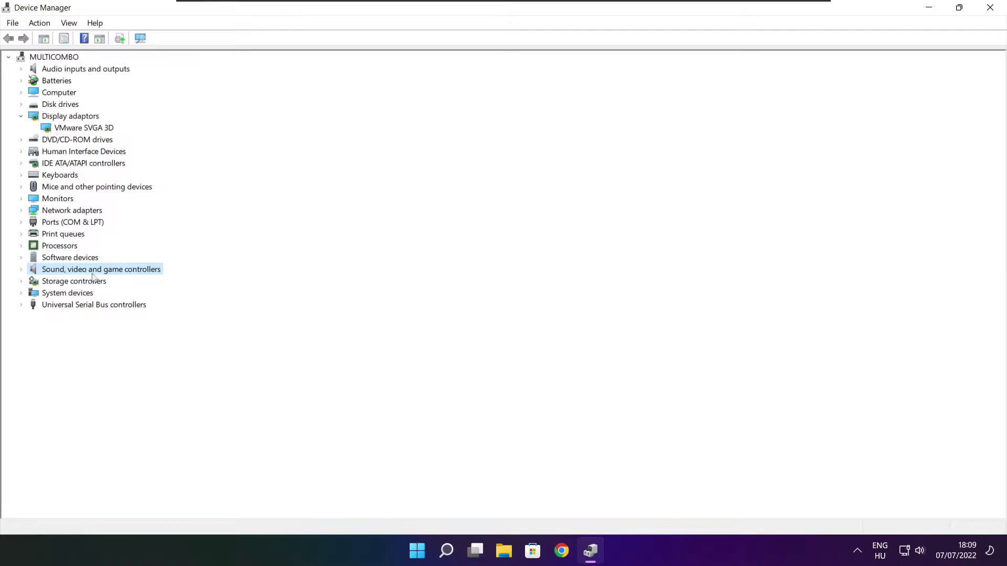
left_click(22, 270)
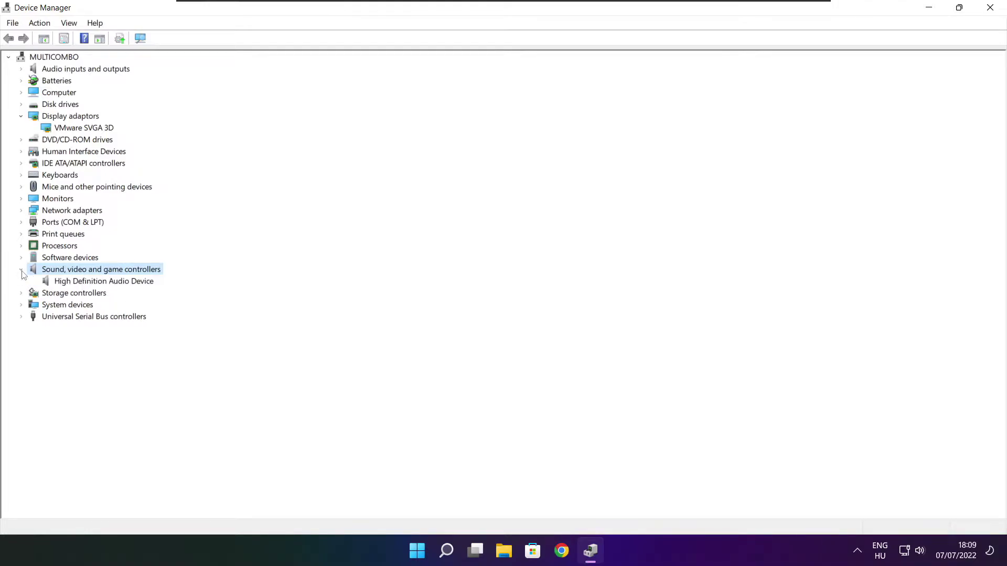
left_click(114, 283)
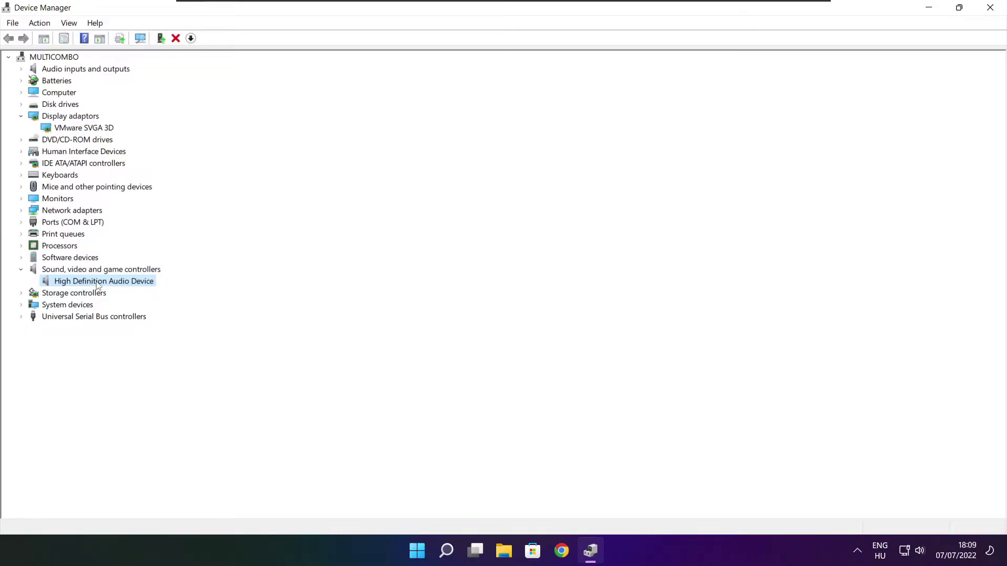
right_click(97, 285)
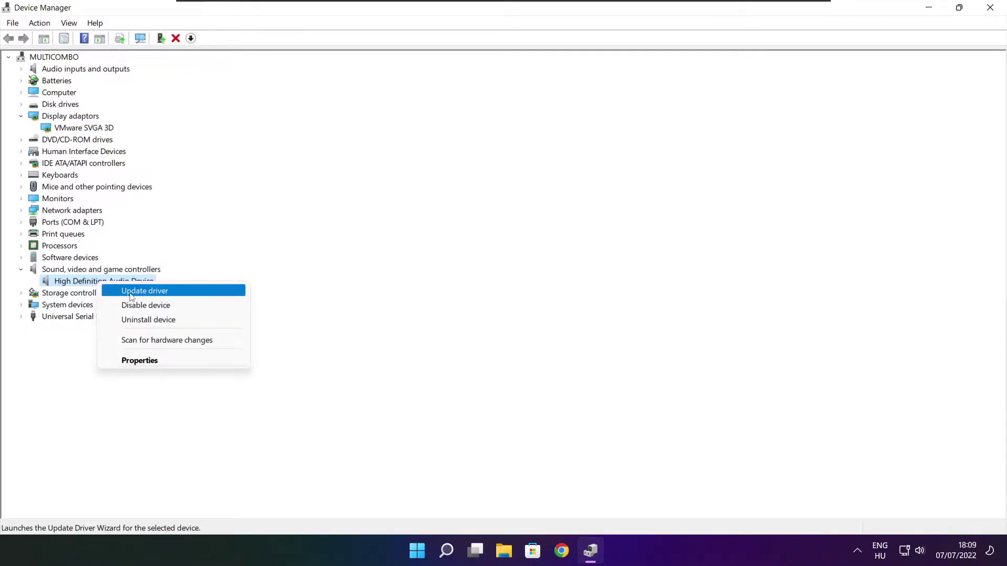
left_click(196, 296)
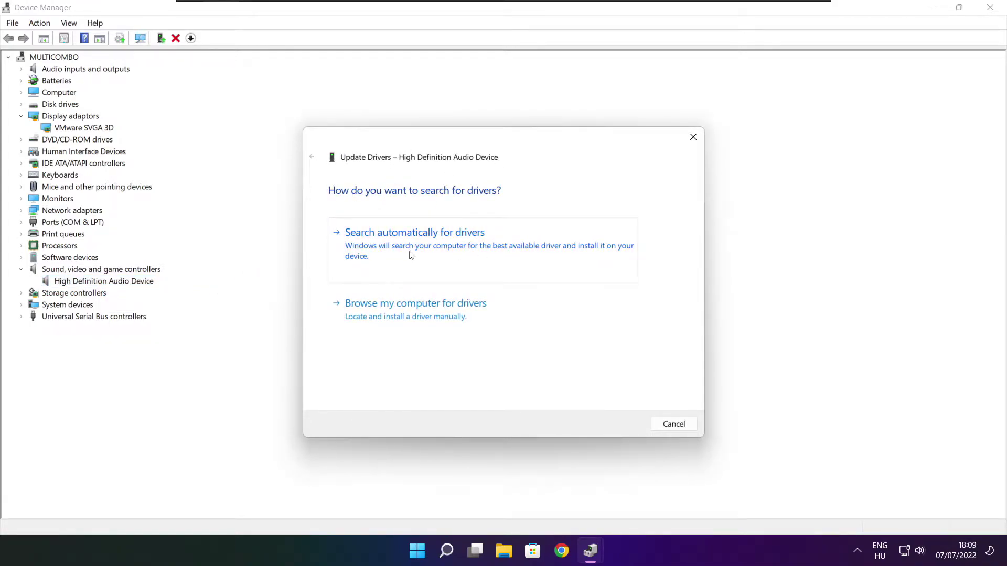
left_click(437, 250)
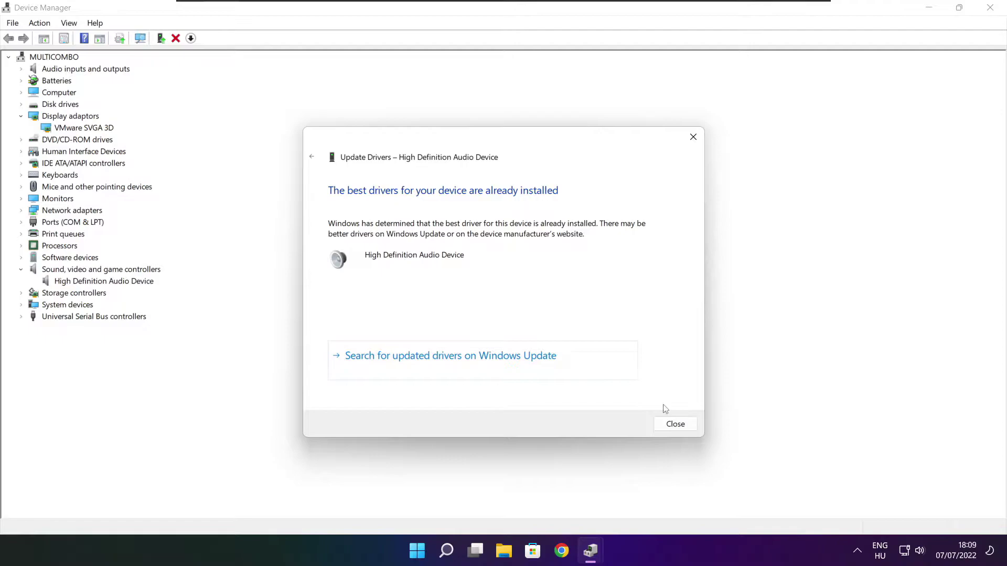
left_click(675, 425)
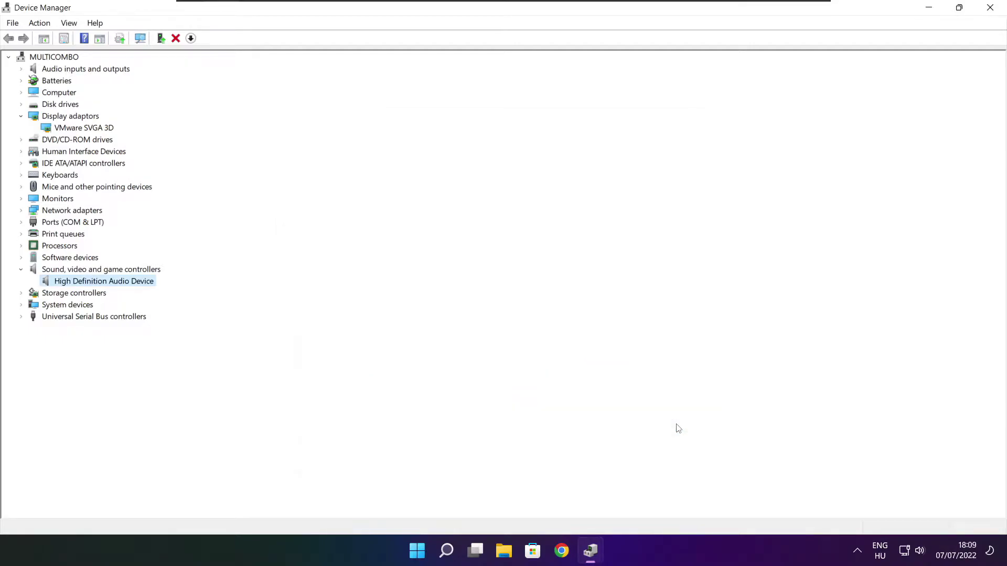
Close Device Manager and search Windows for 'edit power plan'
left_click(990, 7)
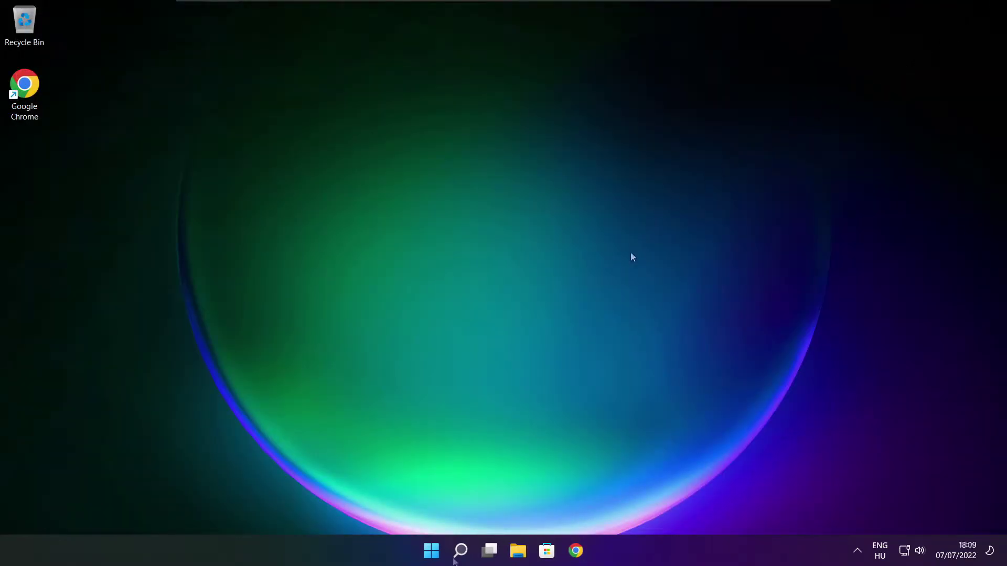
left_click(461, 554)
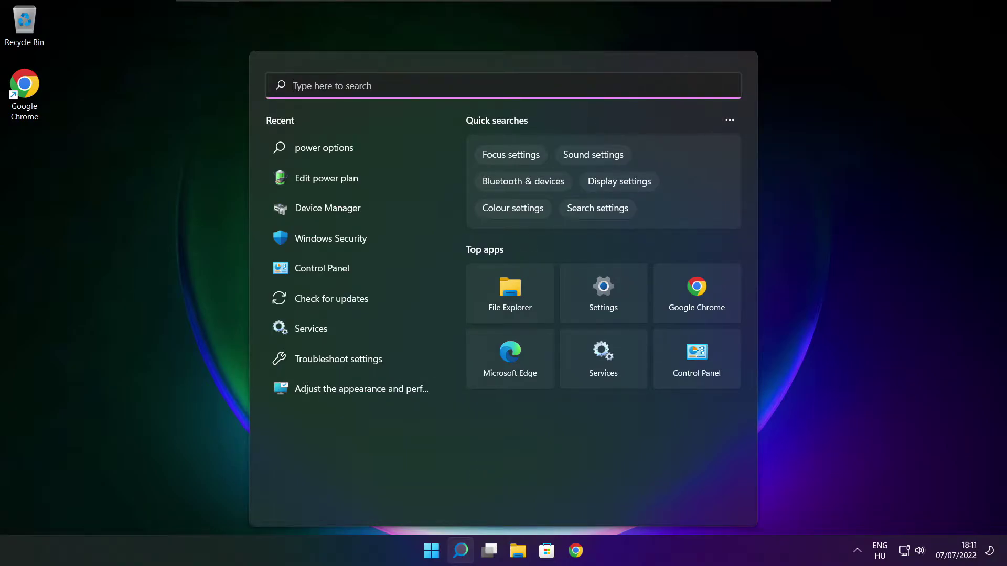
type("edit p")
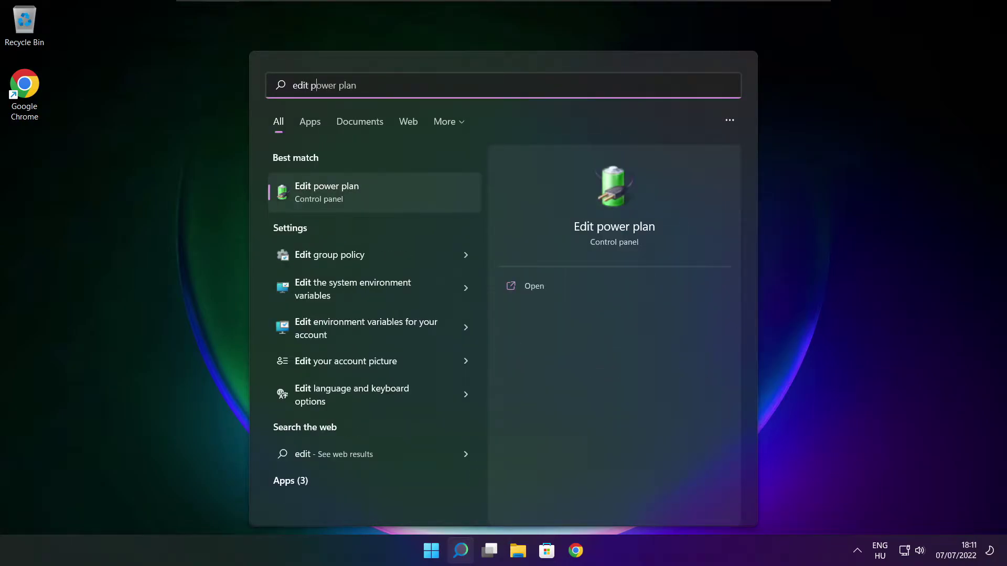
type("ower plan")
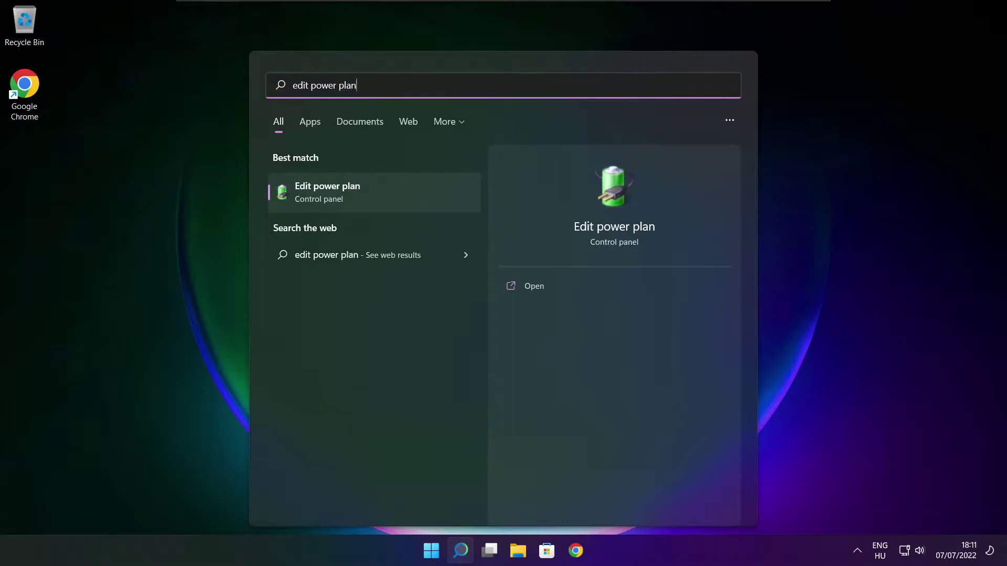
Select High performance as the active plan in Power Options, then close the window
left_click(397, 197)
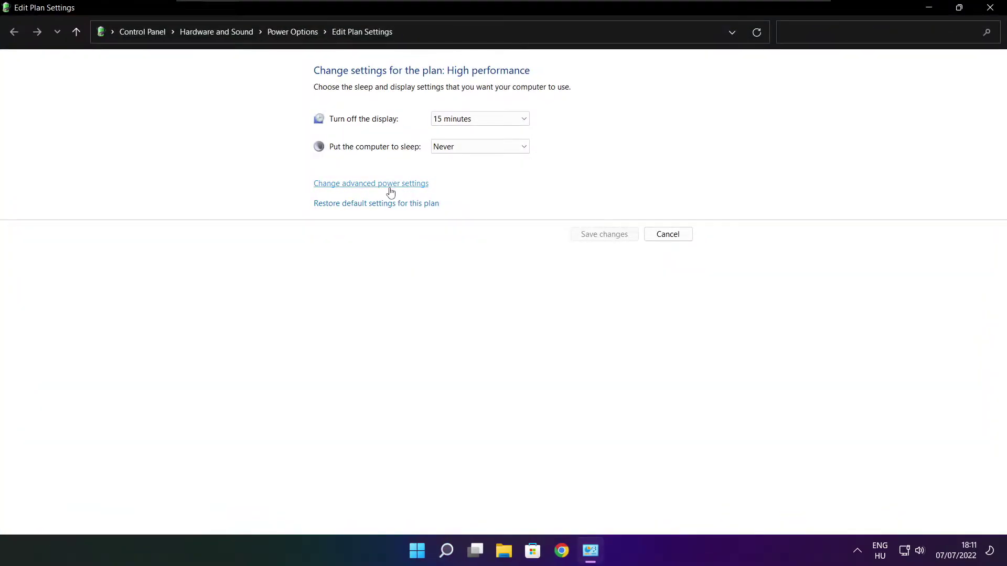
left_click(299, 38)
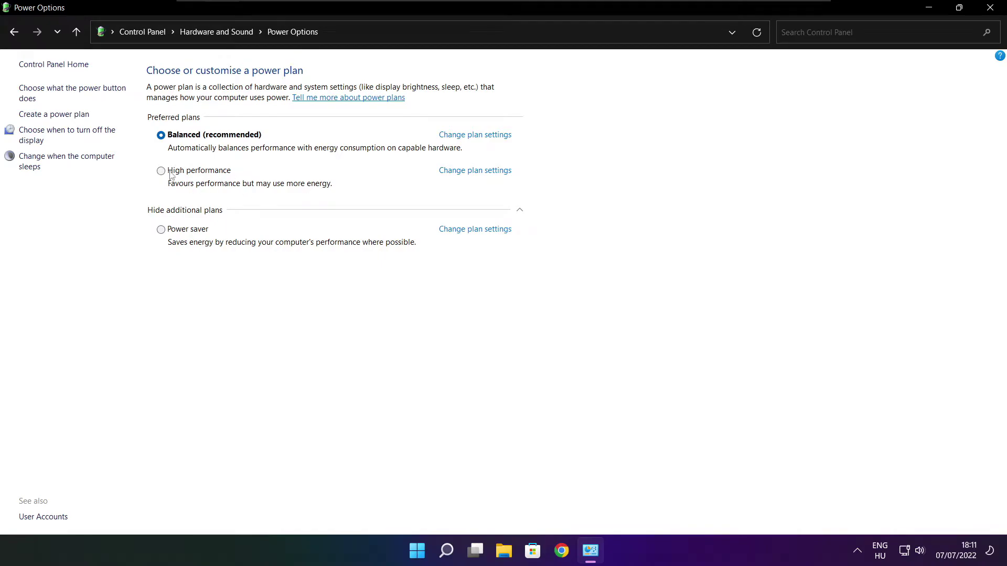
left_click(210, 176)
left_click(993, 7)
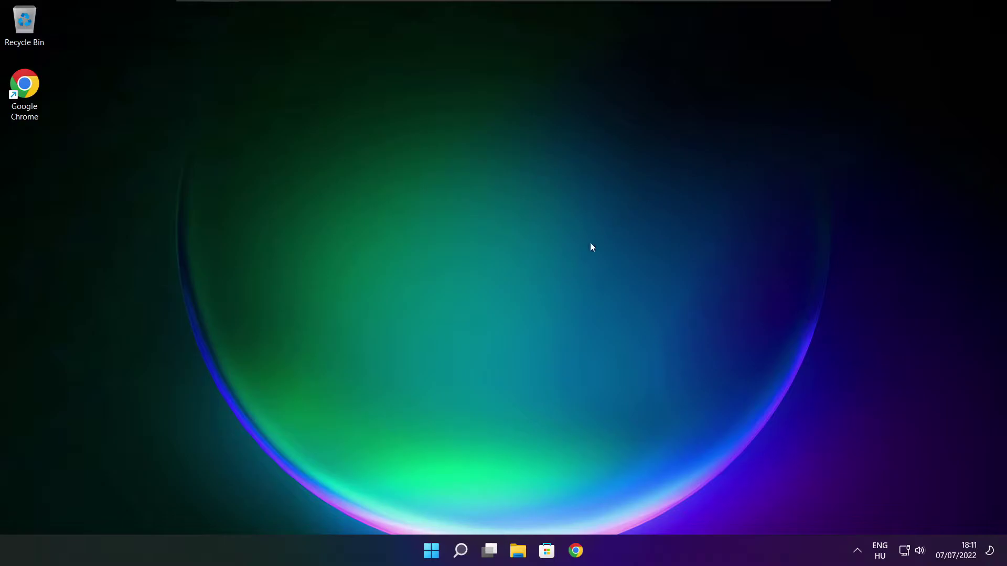
Search for 'game mode' and open the Game Mode settings page
left_click(462, 551)
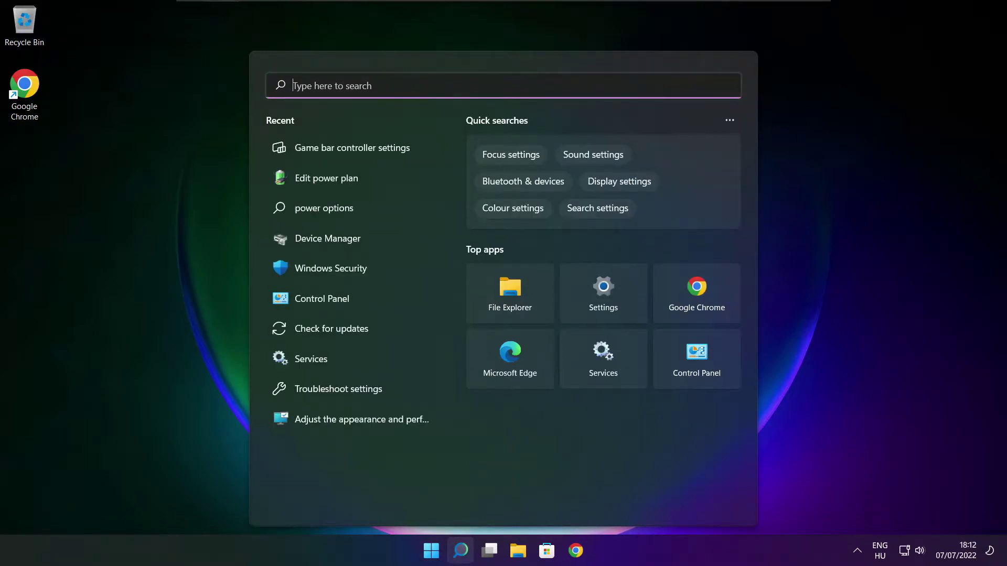
type("ga")
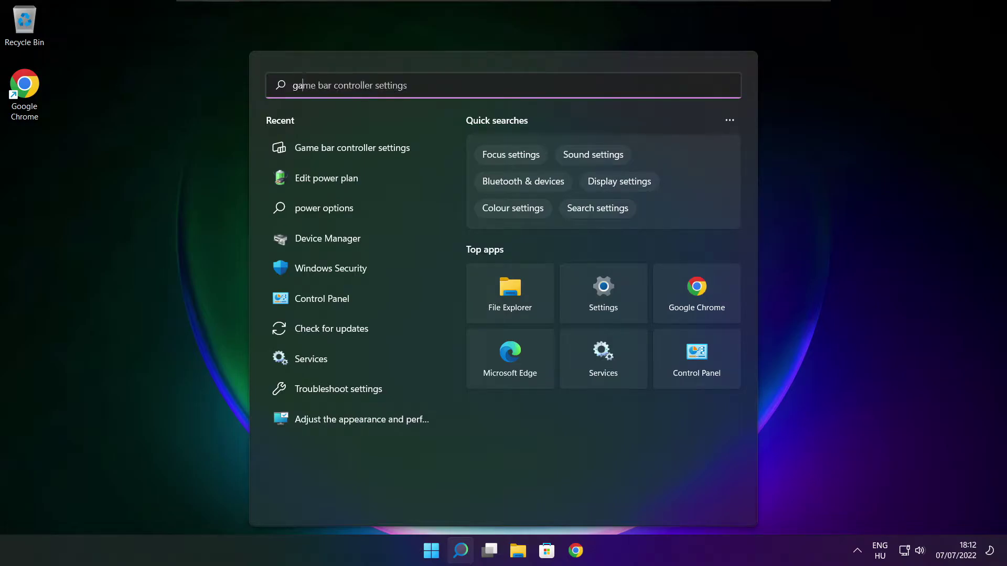
type("me mode")
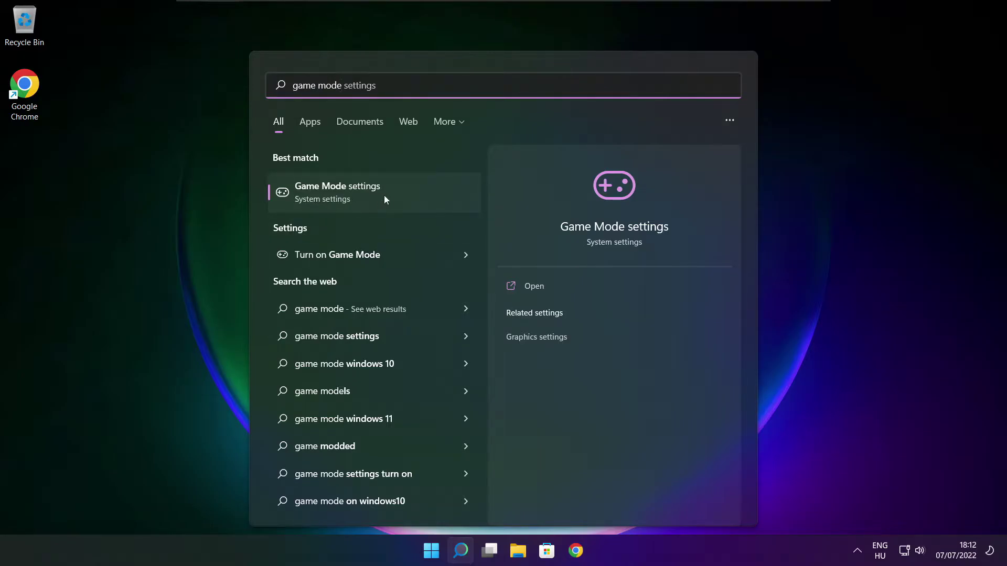
left_click(400, 196)
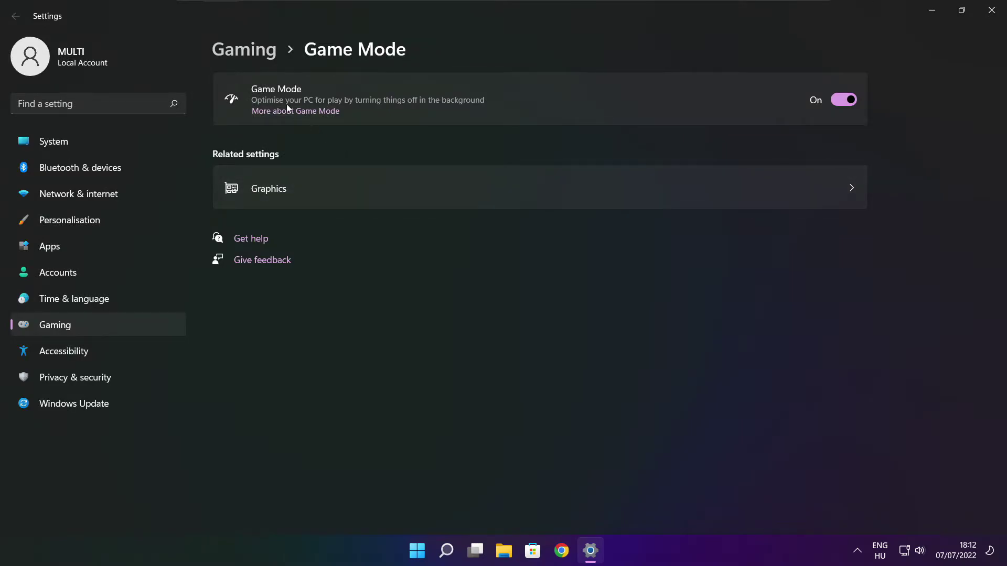
Turn Game Mode on, switch off the Xbox Game Bar controller-button shortcut, and close Settings
left_click(851, 102)
left_click(248, 56)
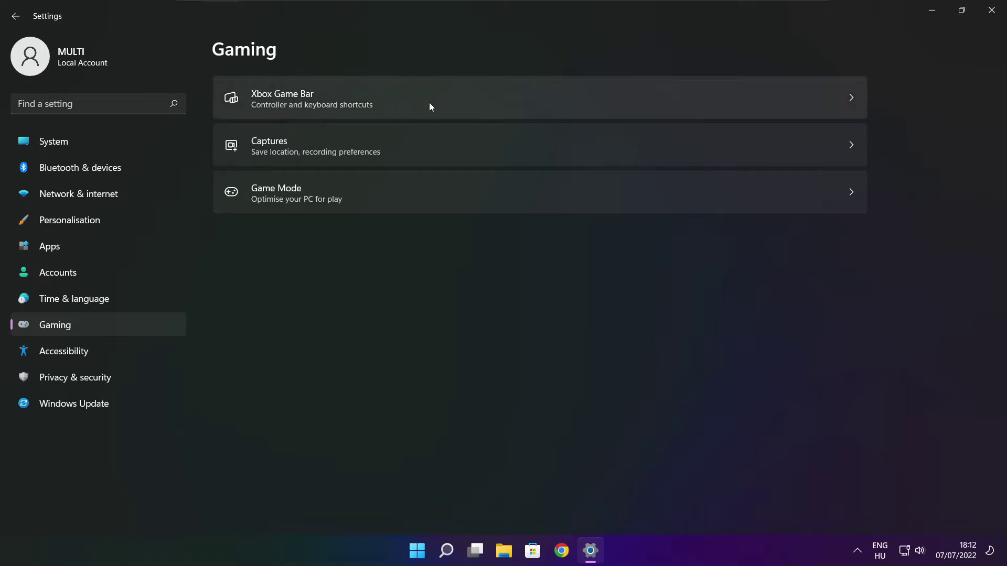
left_click(411, 106)
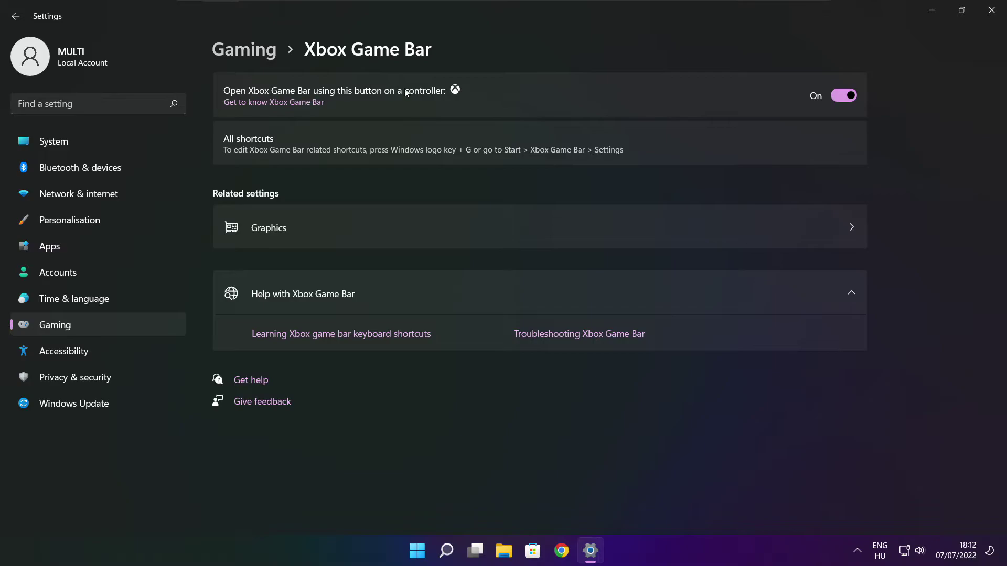
left_click(838, 99)
left_click(992, 17)
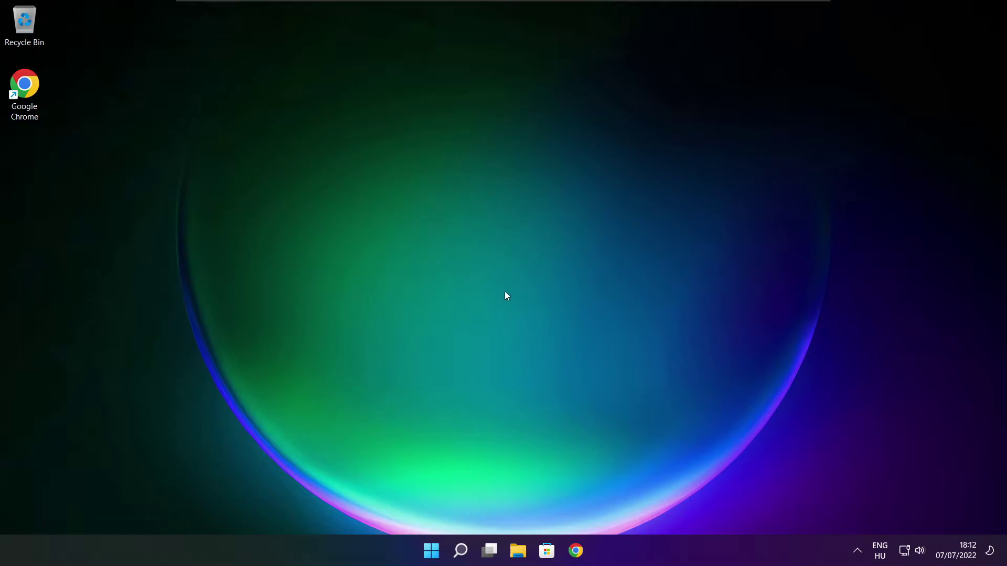
Launch Task Manager from the Start button's quick-link menu
right_click(434, 553)
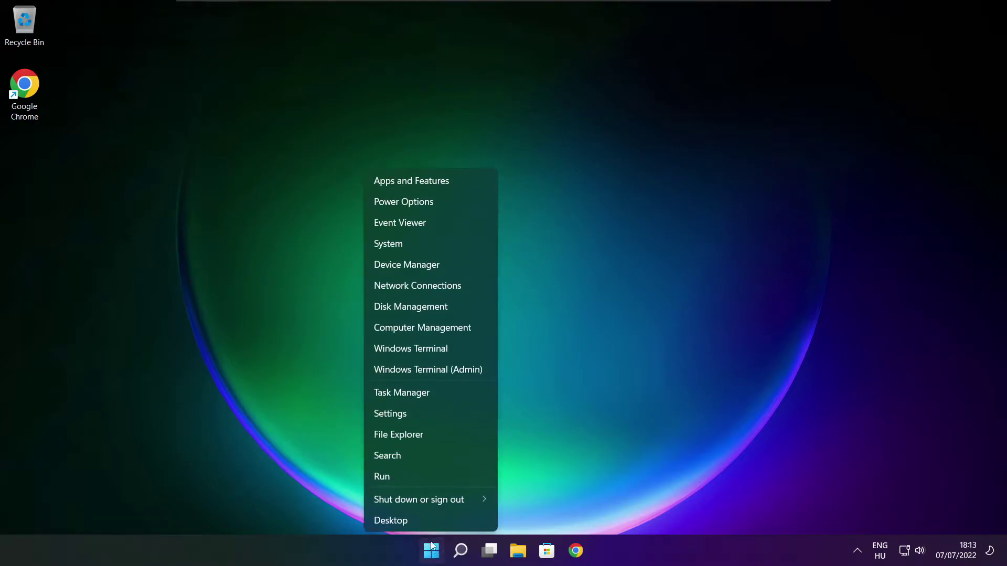
left_click(433, 390)
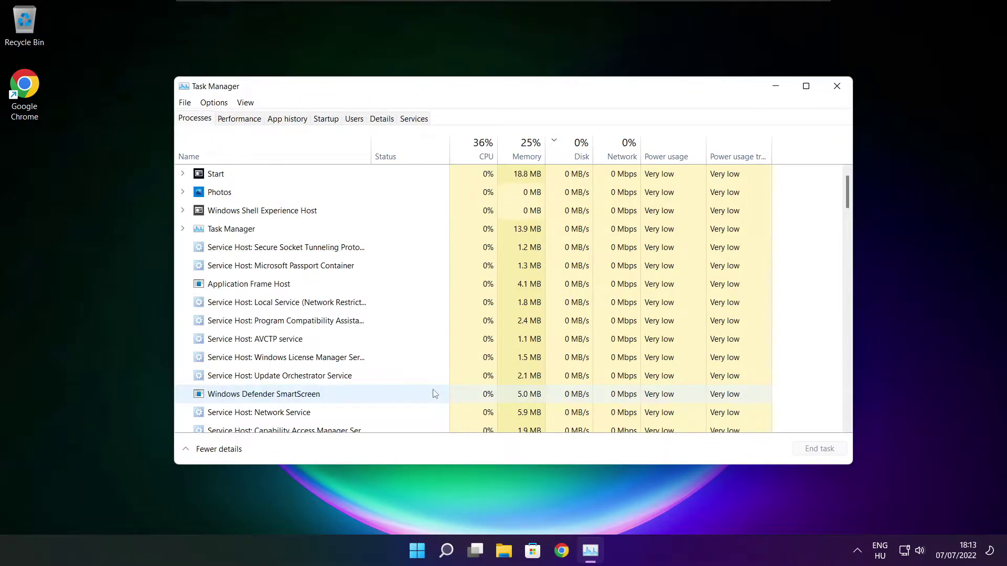
Disable Cortana, Microsoft Edge, Microsoft Teams and Terminal as startup apps, then close Task Manager
left_click(330, 123)
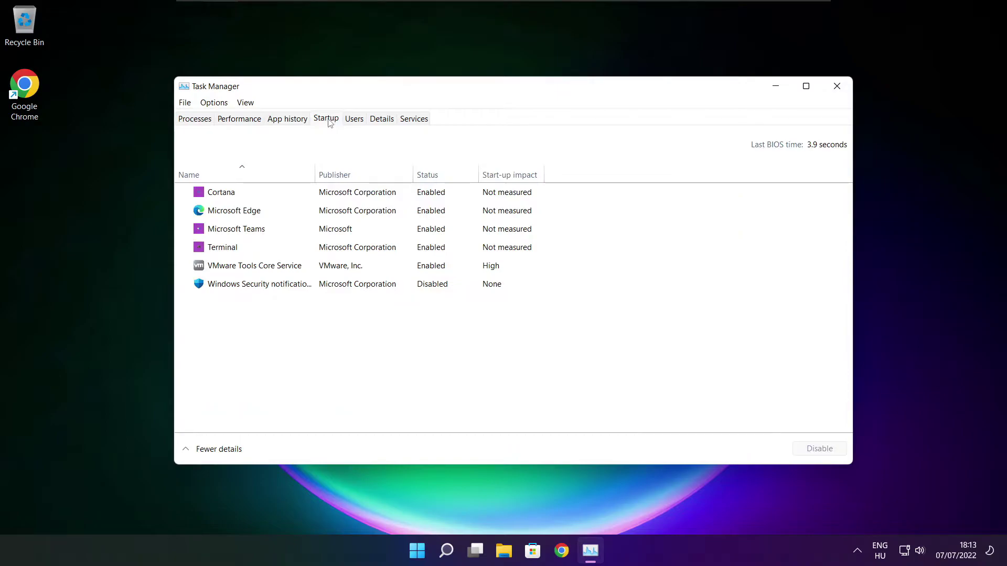
left_click(488, 198)
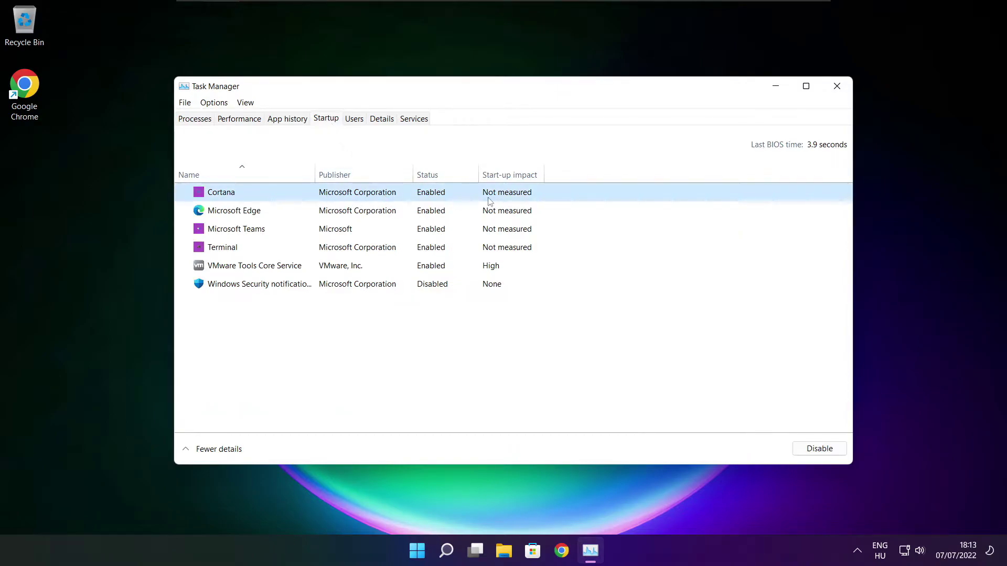
left_click(820, 450)
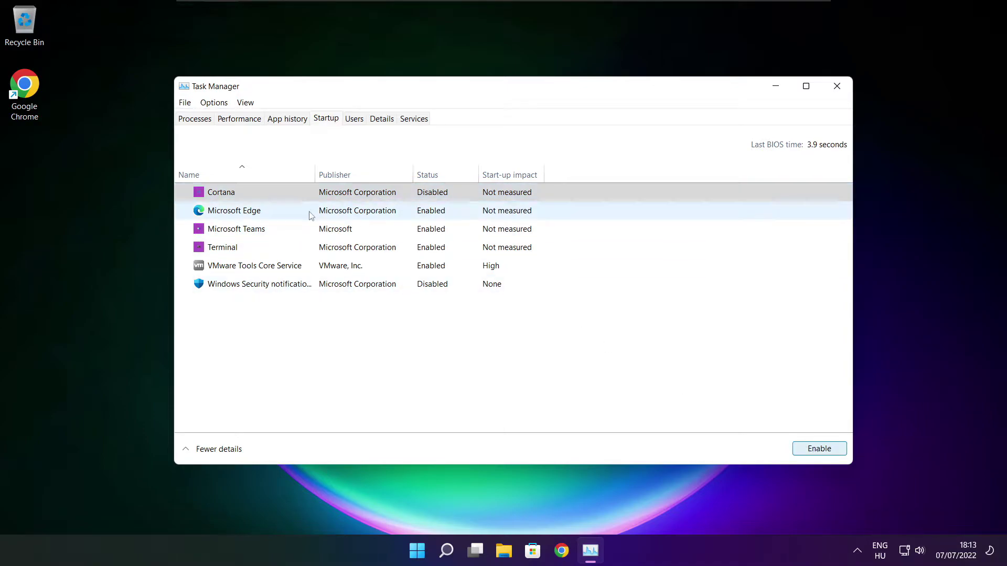
left_click(255, 216)
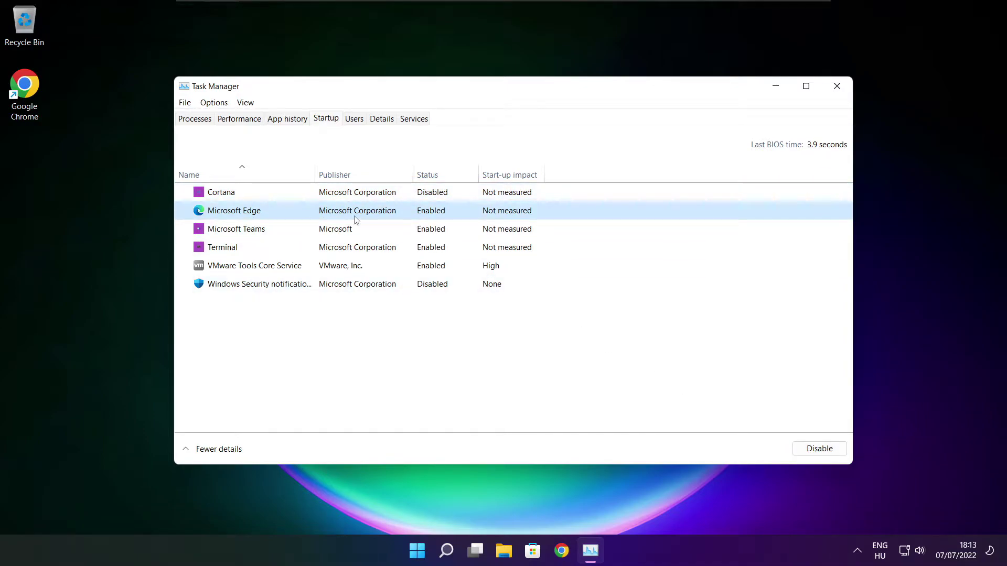
left_click(819, 449)
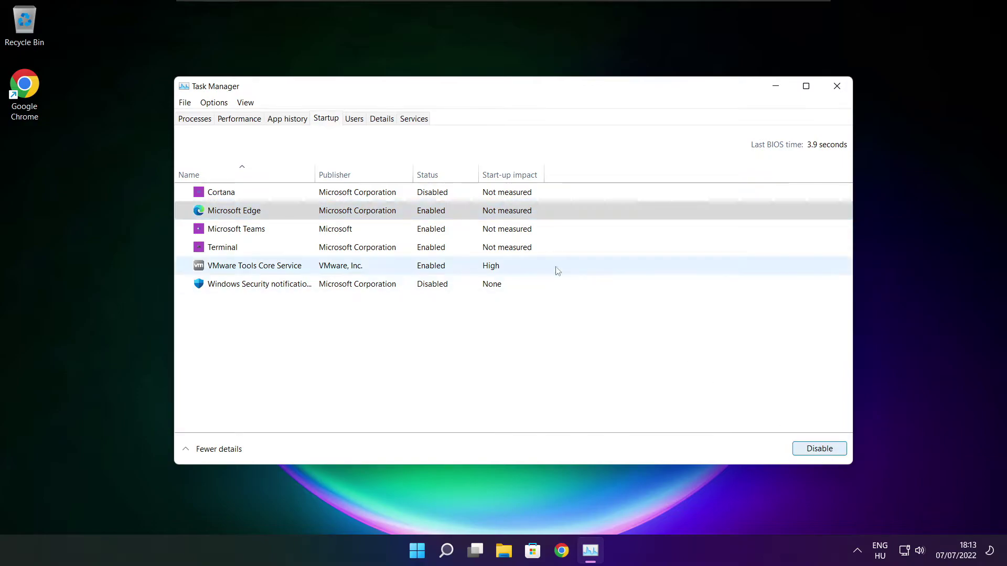
left_click(444, 233)
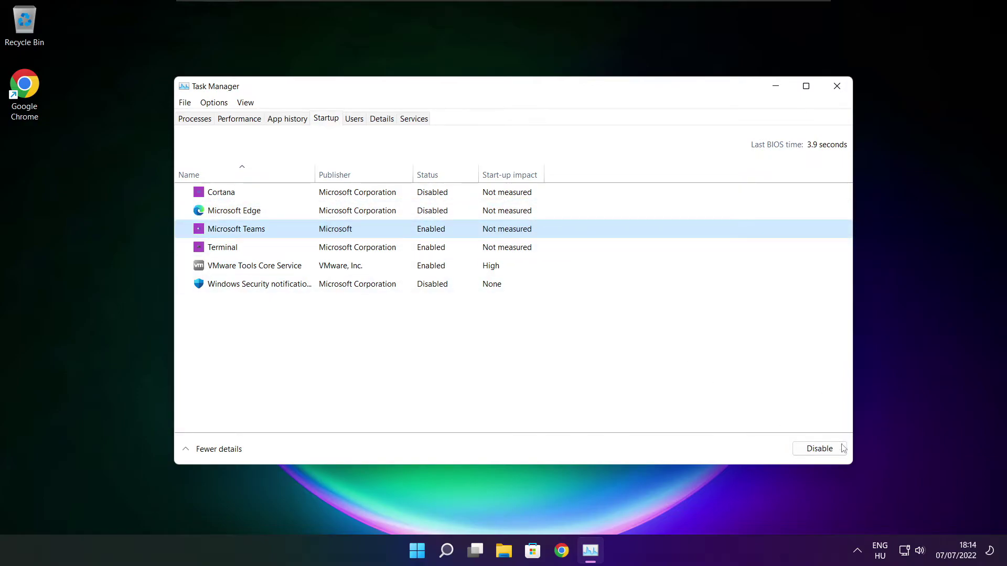
left_click(827, 453)
left_click(377, 253)
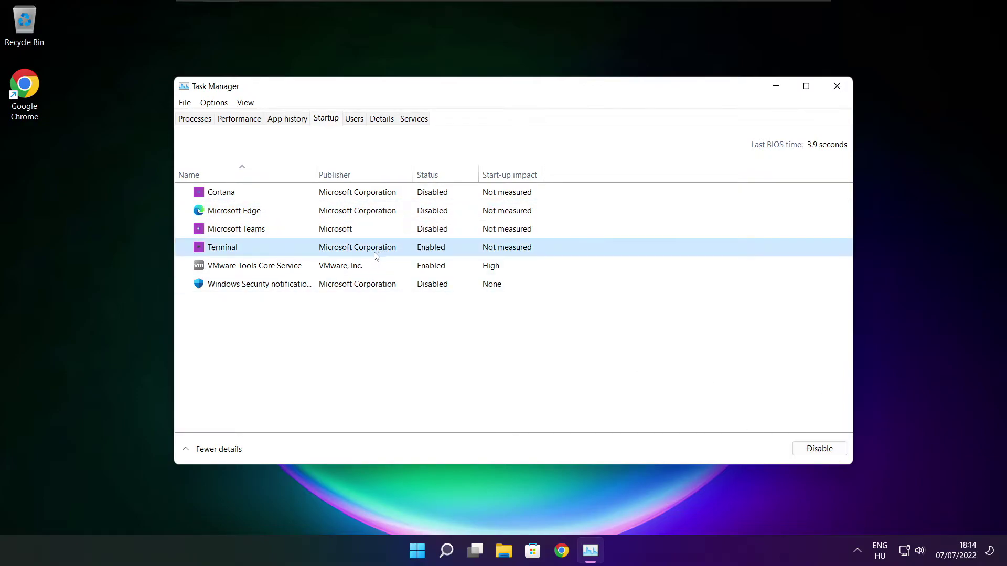
left_click(831, 451)
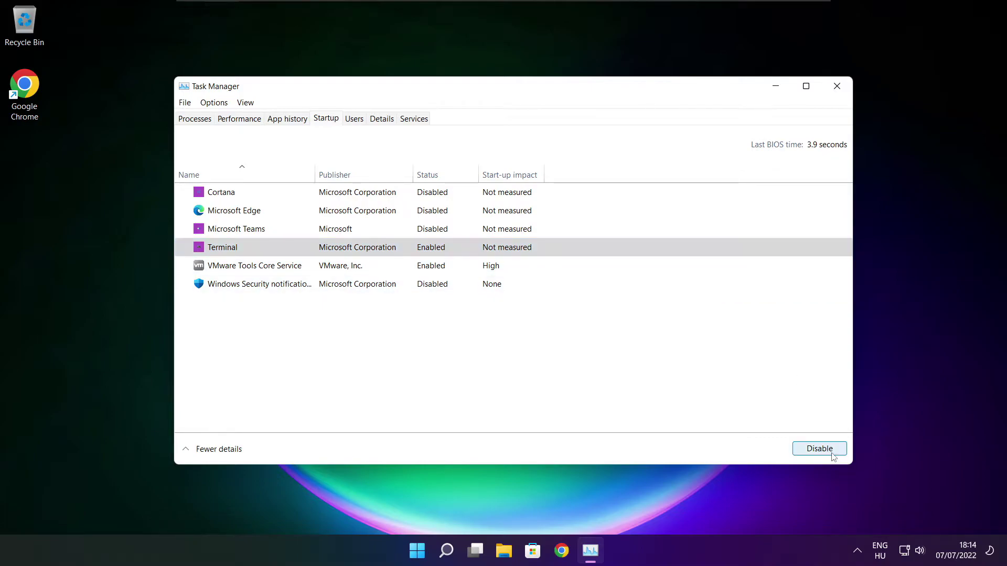
left_click(451, 247)
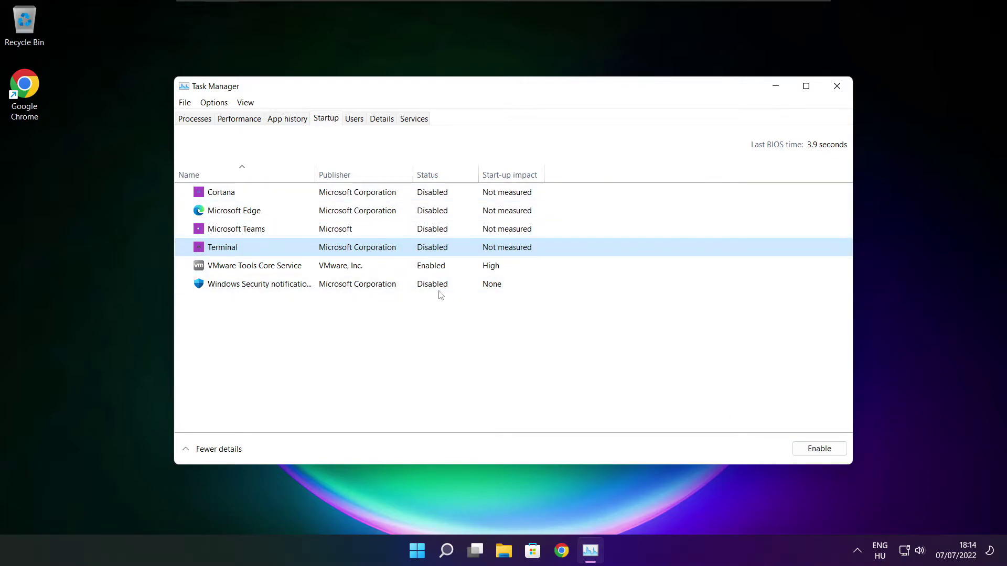
left_click(836, 86)
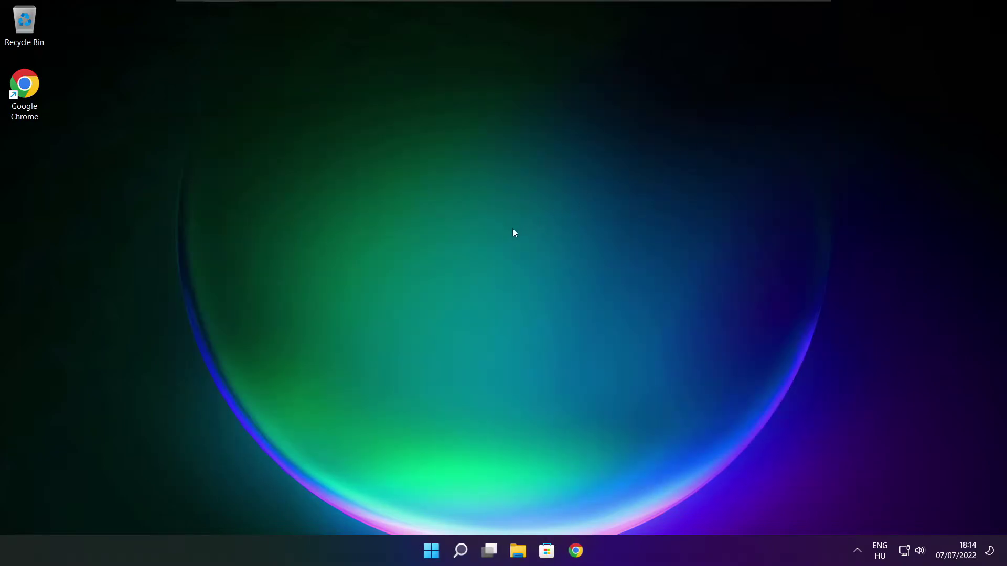
Search for 'optimise' and open Defragment and Optimise Drives
left_click(461, 557)
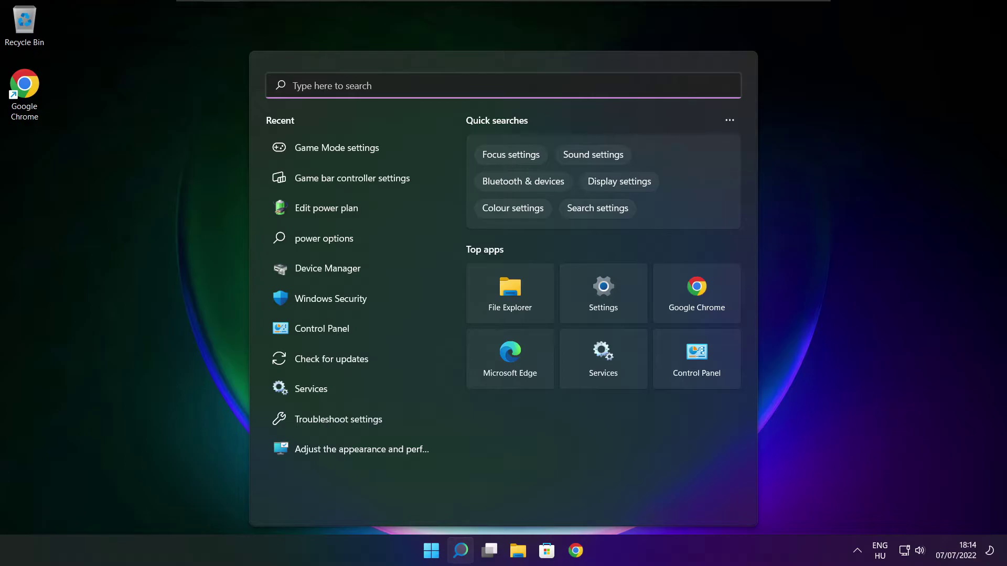
type("optimi")
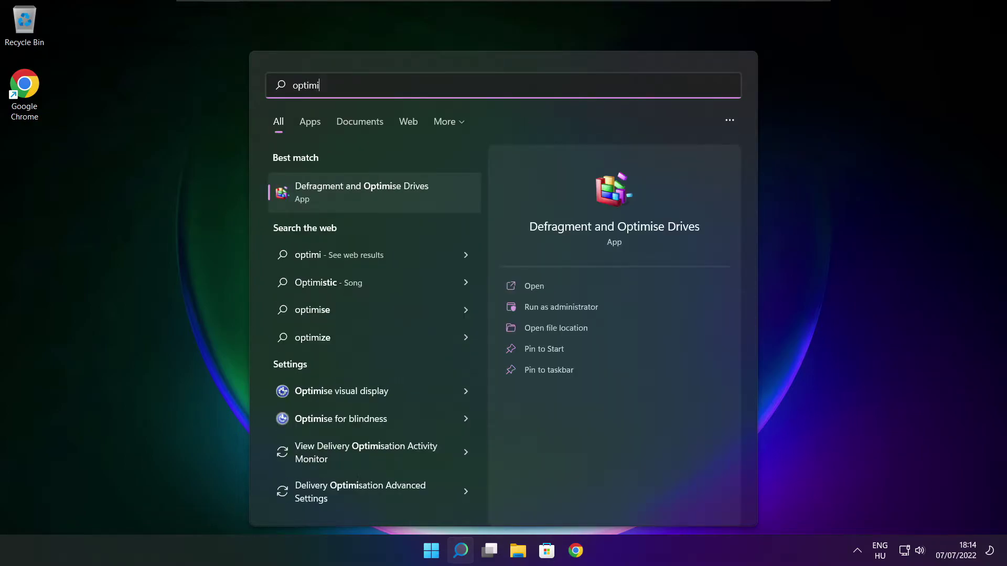
type("se")
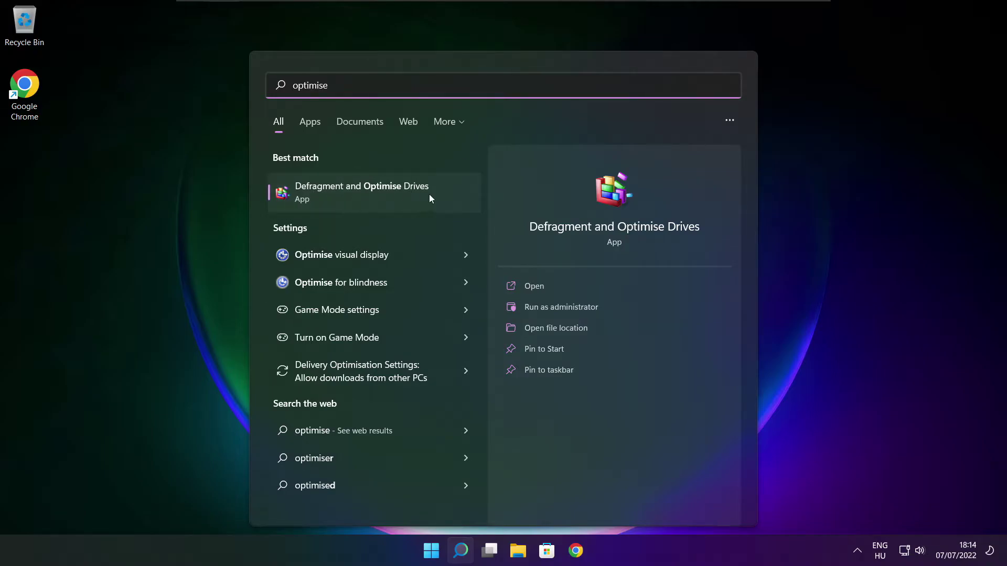
left_click(397, 193)
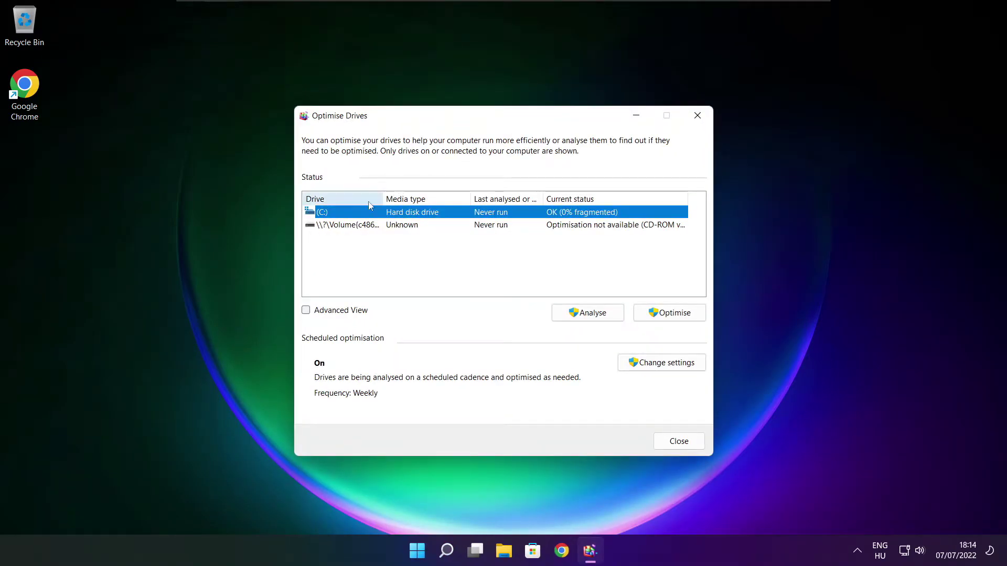
Analyse drive C: (9% fragmented), start optimising it, and close Optimise Drives
left_click(596, 312)
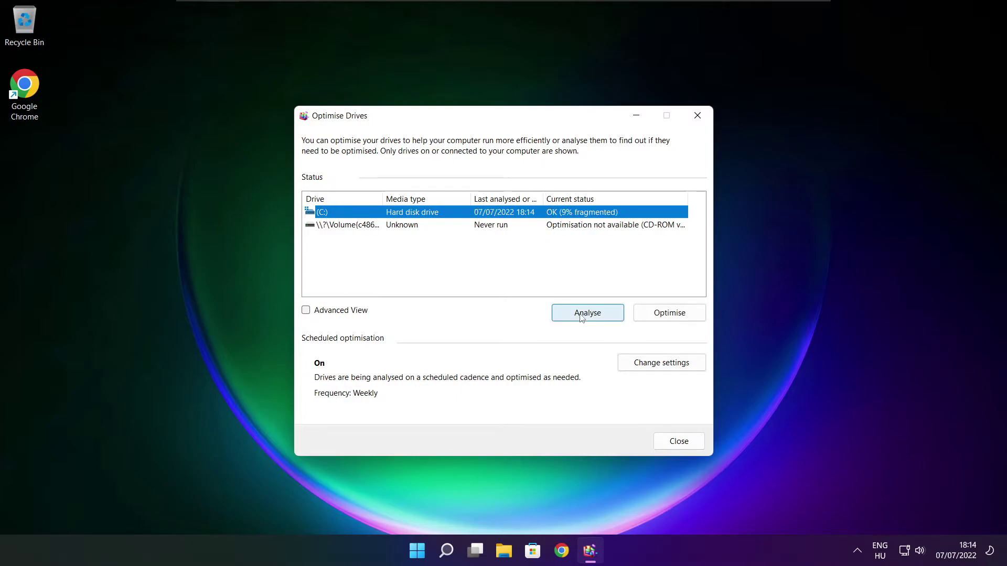
left_click(676, 317)
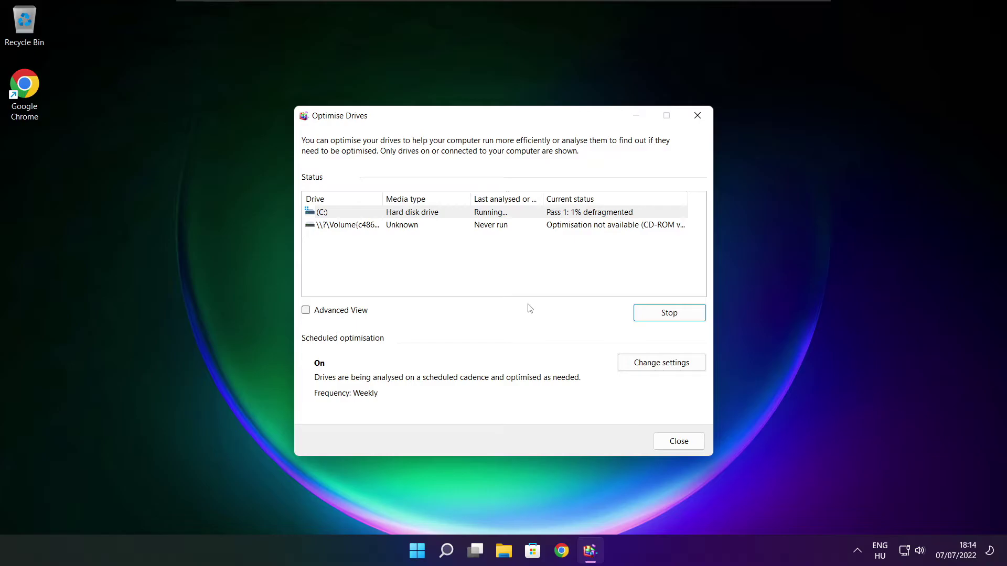
key("alt+F4")
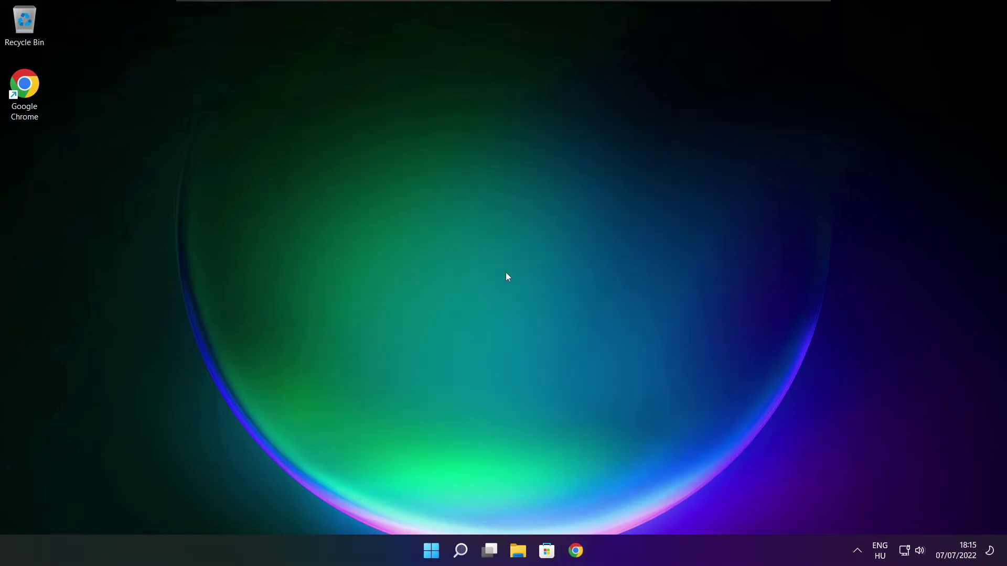
Search 'updates', run a fresh Windows Update check, then close the Settings window
left_click(460, 551)
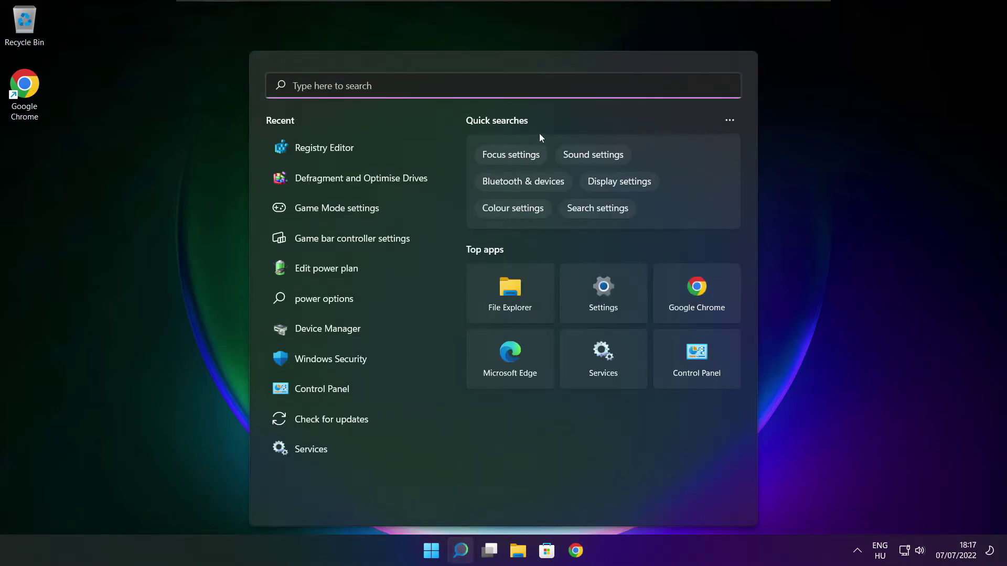
type("updates")
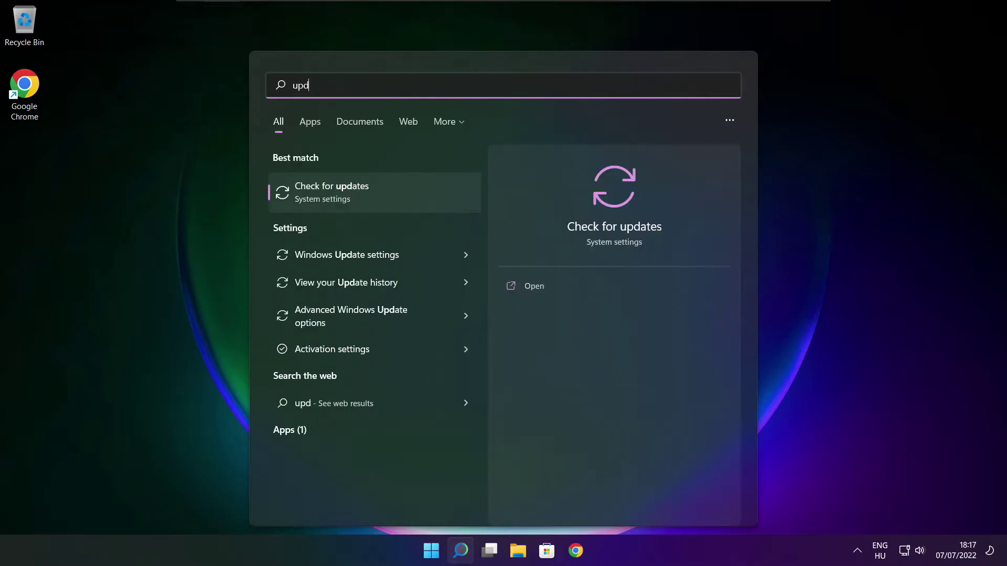
left_click(366, 199)
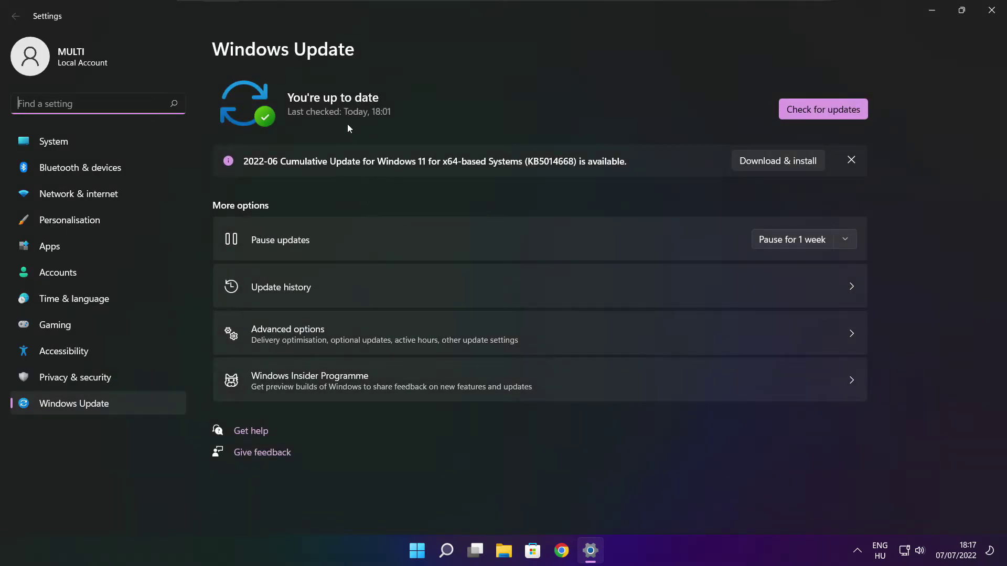
left_click(822, 109)
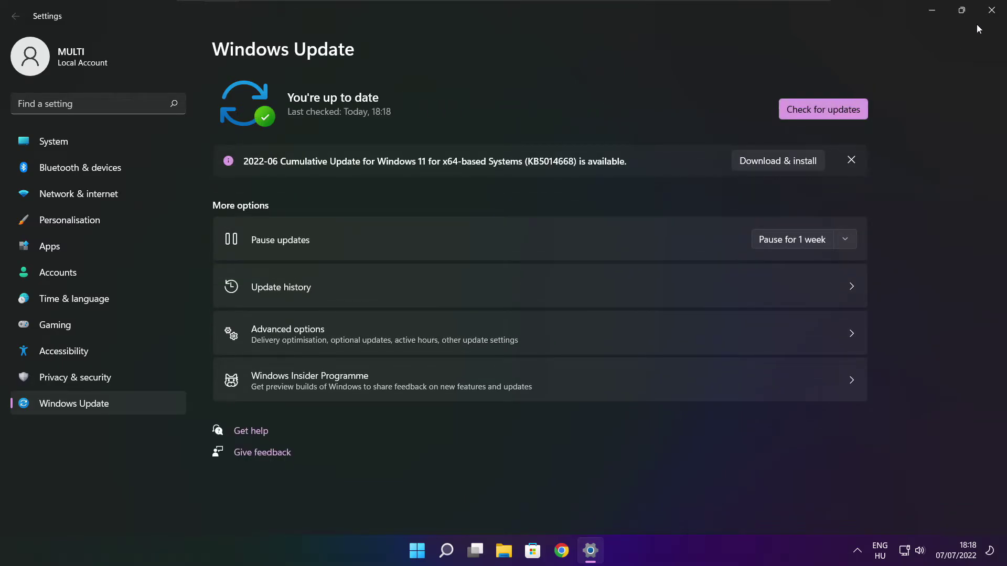
left_click(991, 16)
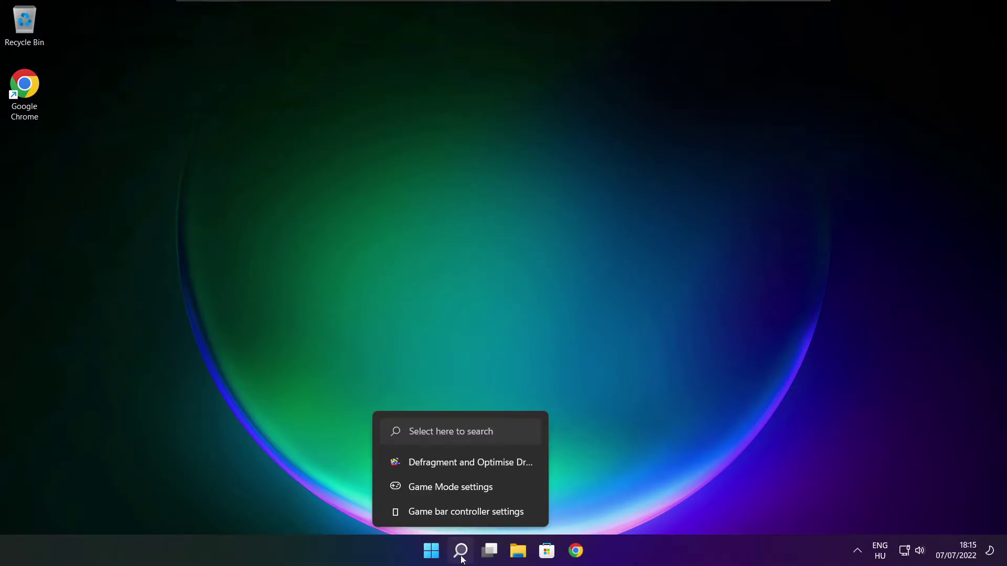
Launch Registry Editor via search and navigate to HKEY_CURRENT_USER\System\GameConfigStore
left_click(460, 551)
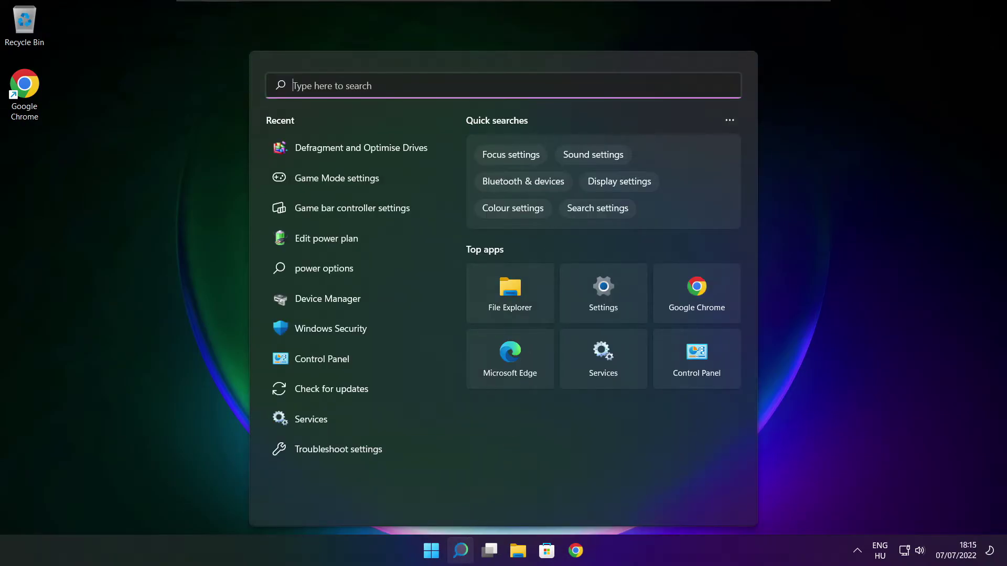
type("regedit")
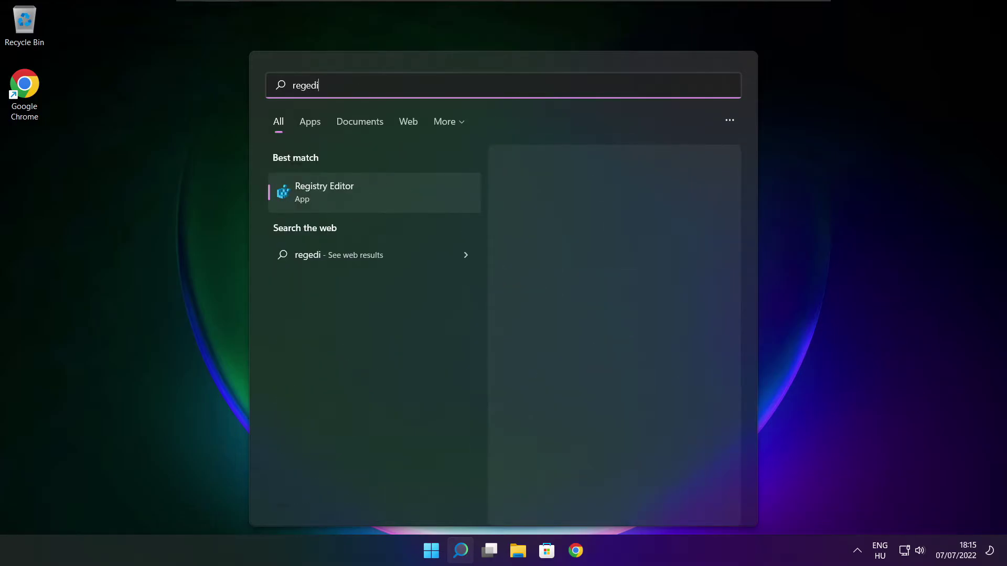
left_click(383, 191)
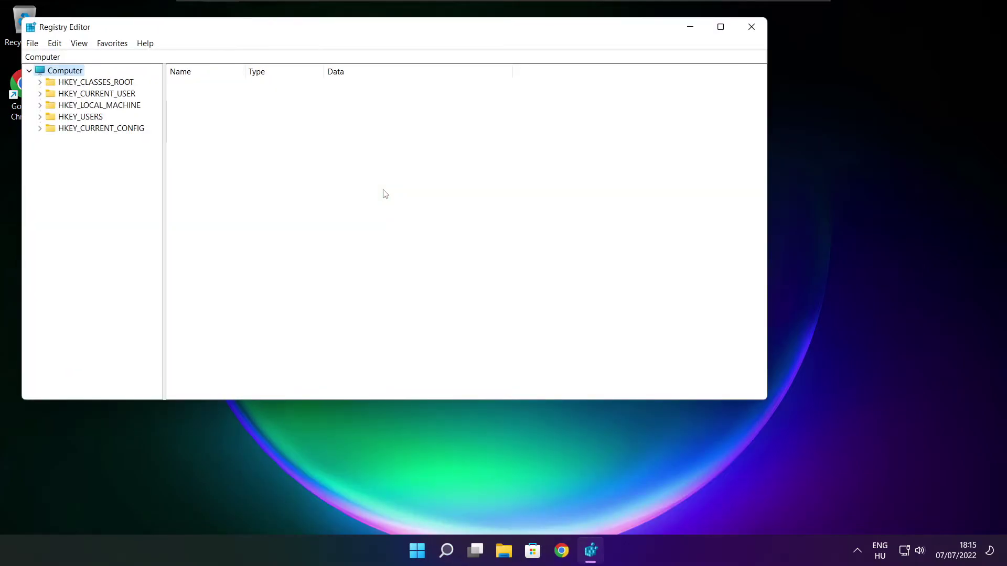
left_click_drag(303, 38, 410, 114)
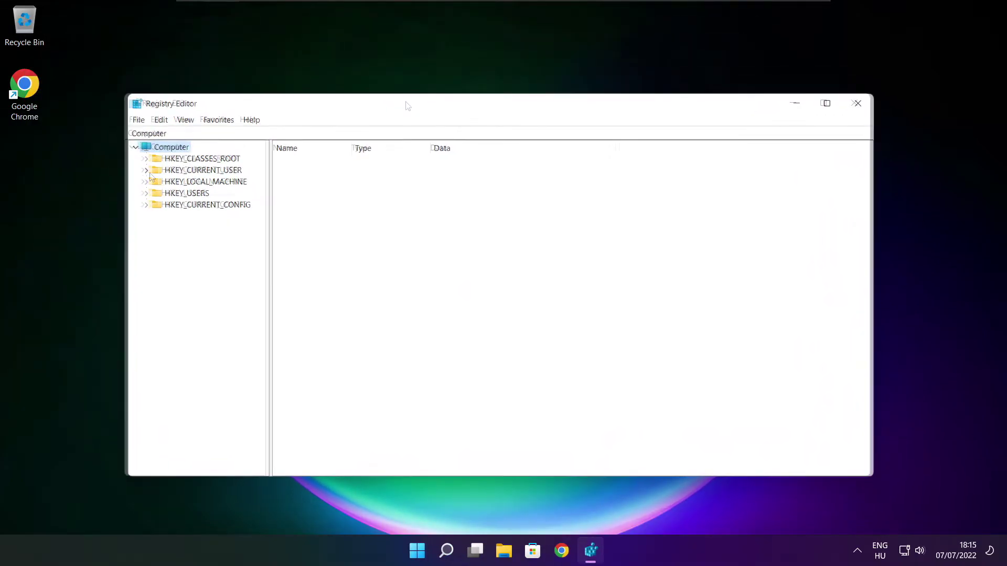
left_click(162, 175)
left_click(147, 171)
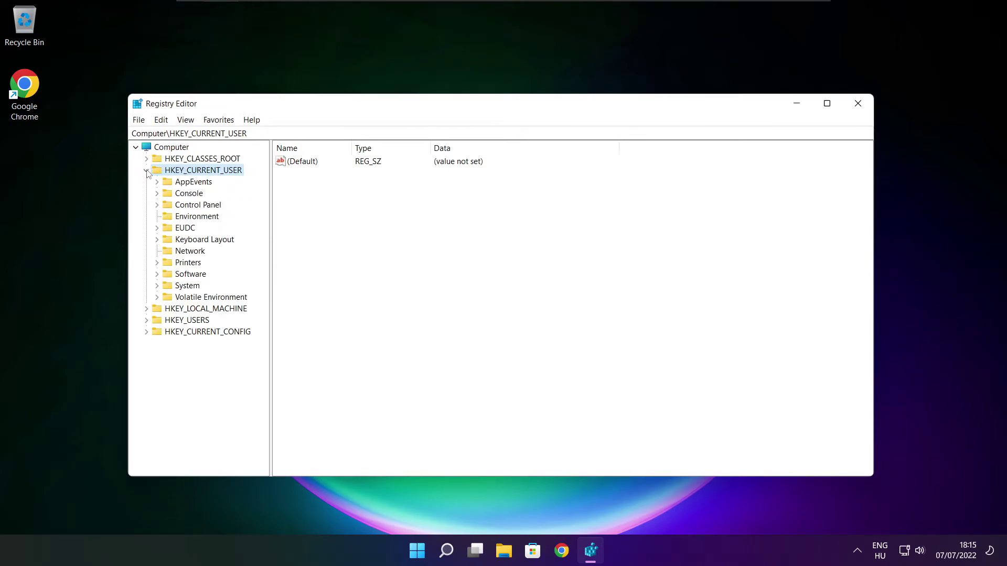
left_click(177, 289)
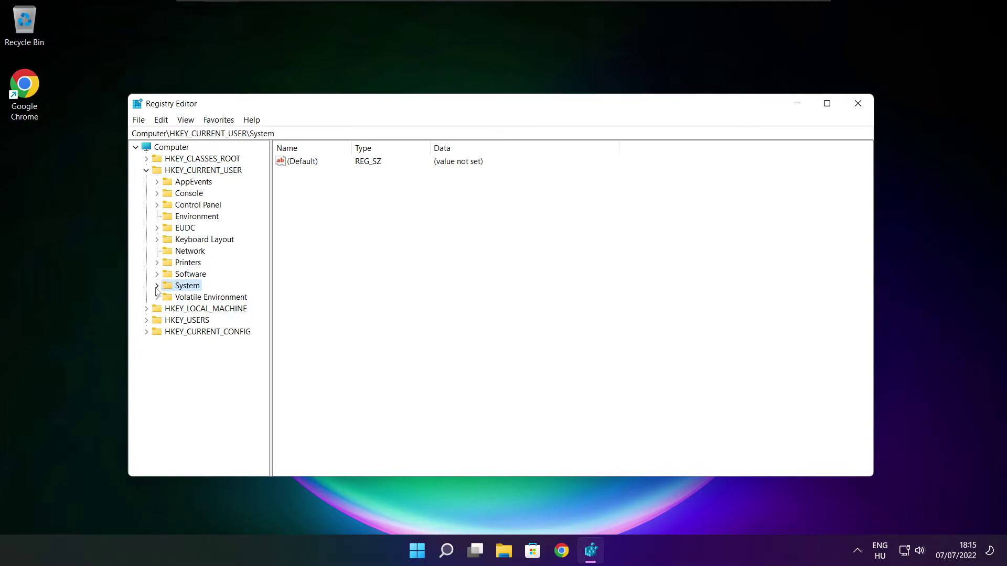
left_click(157, 287)
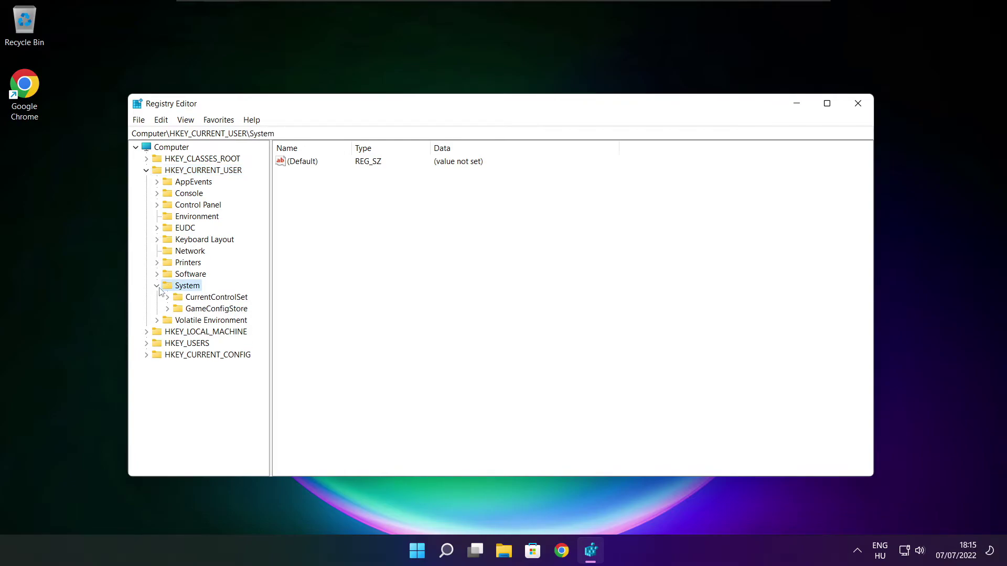
left_click(185, 311)
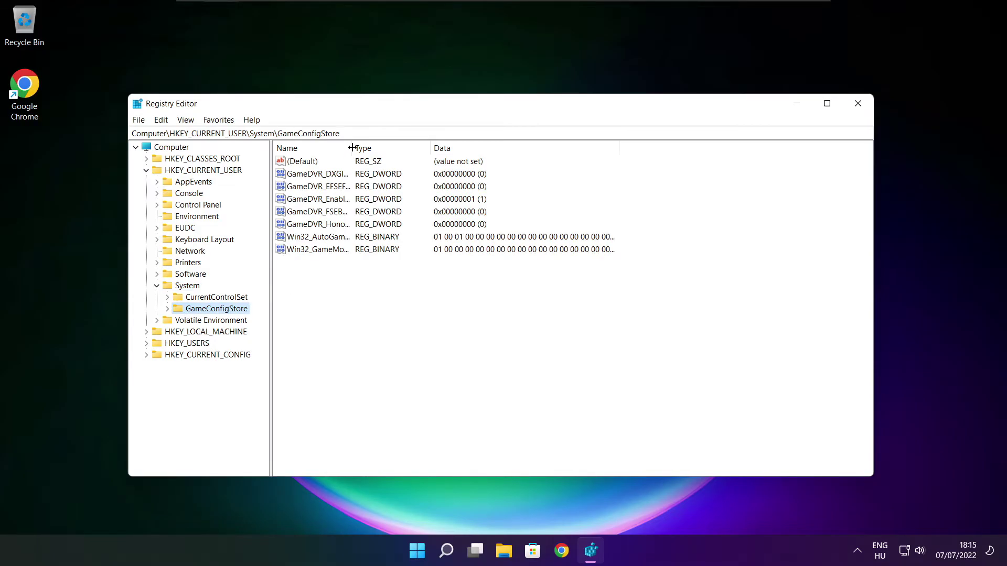
Set the GameDVR_Enabled value data to 0
left_click_drag(352, 145, 442, 144)
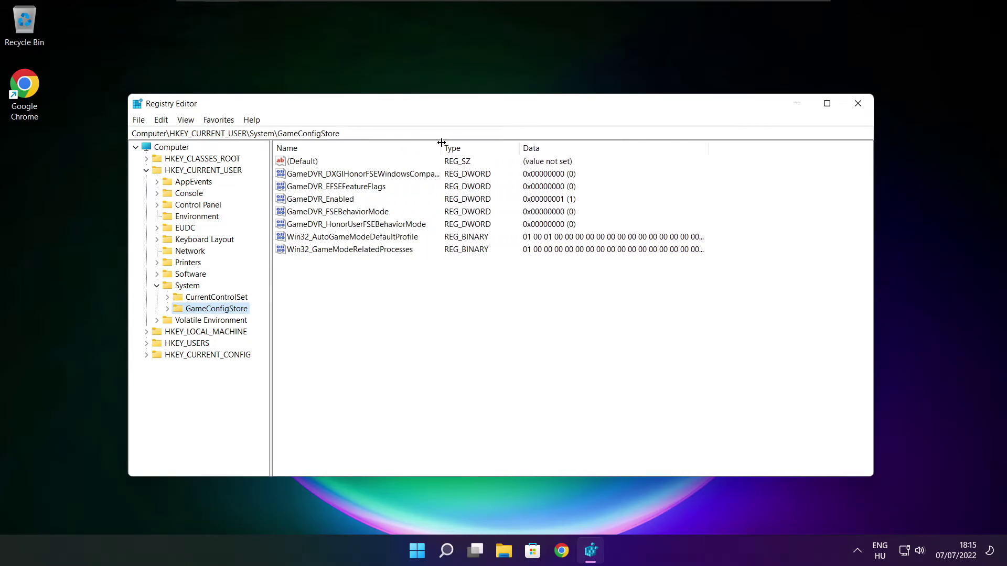
left_click(314, 200)
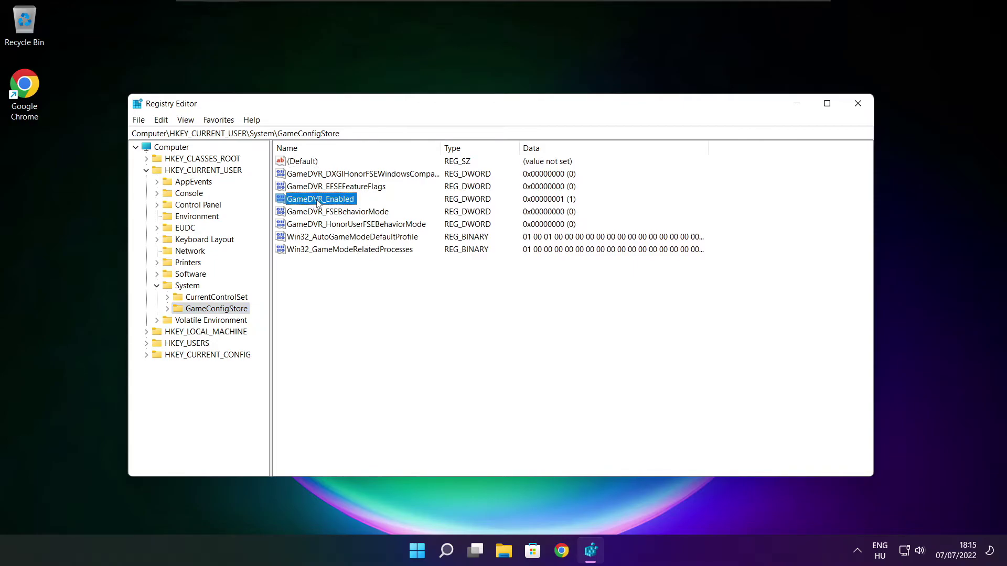
double_click(318, 200)
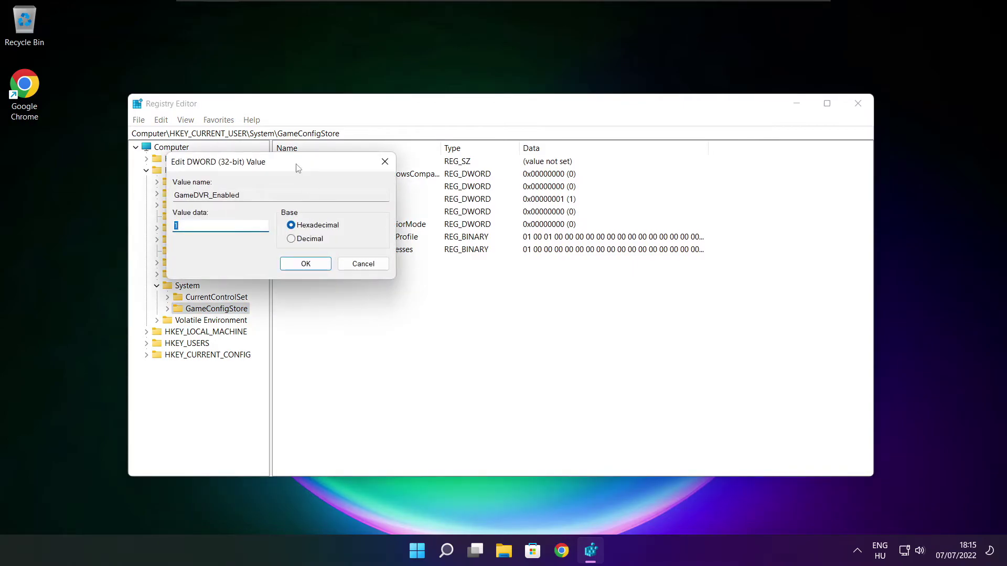
left_click_drag(297, 166, 530, 207)
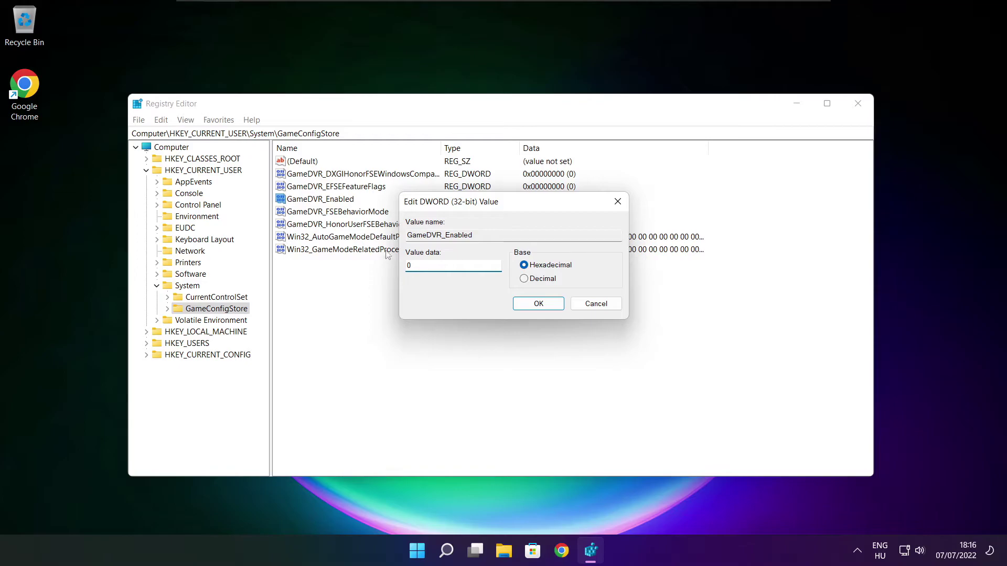
left_click(540, 306)
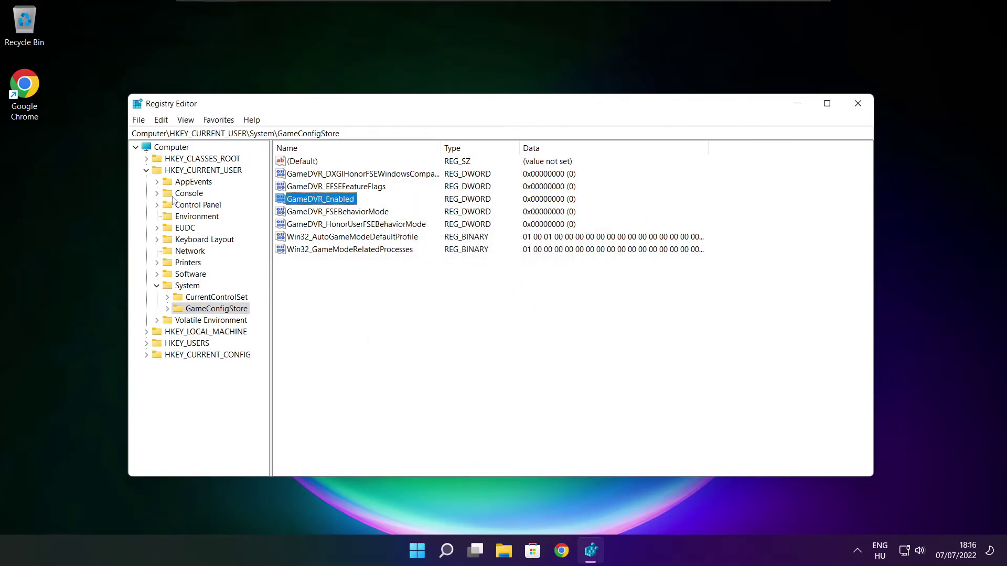
Collapse HKEY_CURRENT_USER and expand HKEY_LOCAL_MACHINE\SOFTWARE\Microsoft in the key tree
left_click(147, 171)
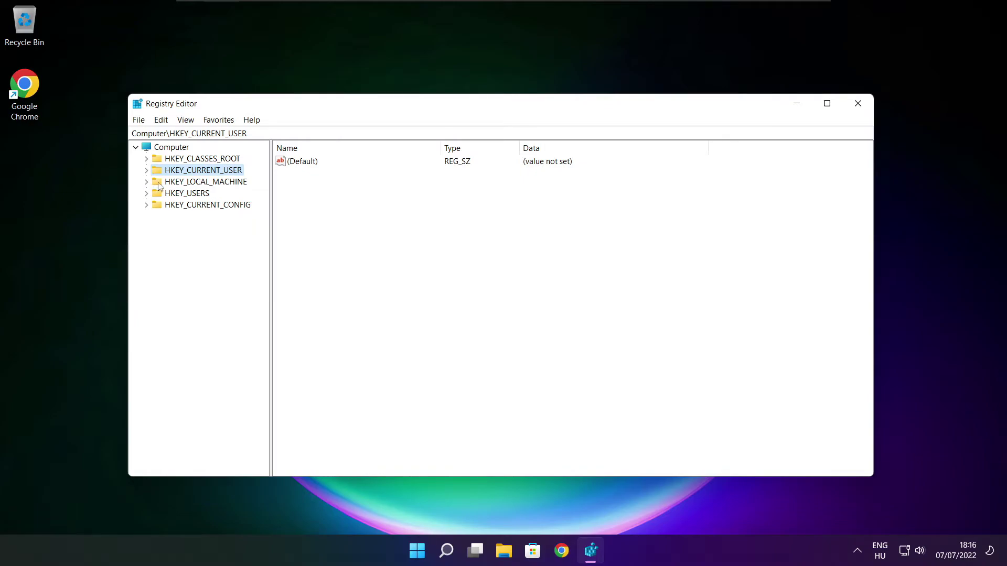
left_click(159, 183)
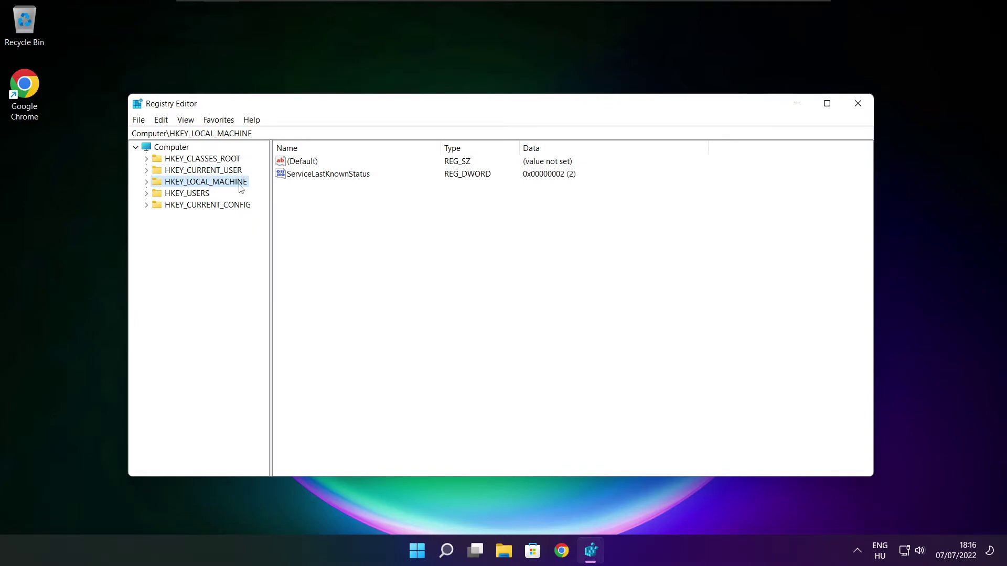
left_click(147, 182)
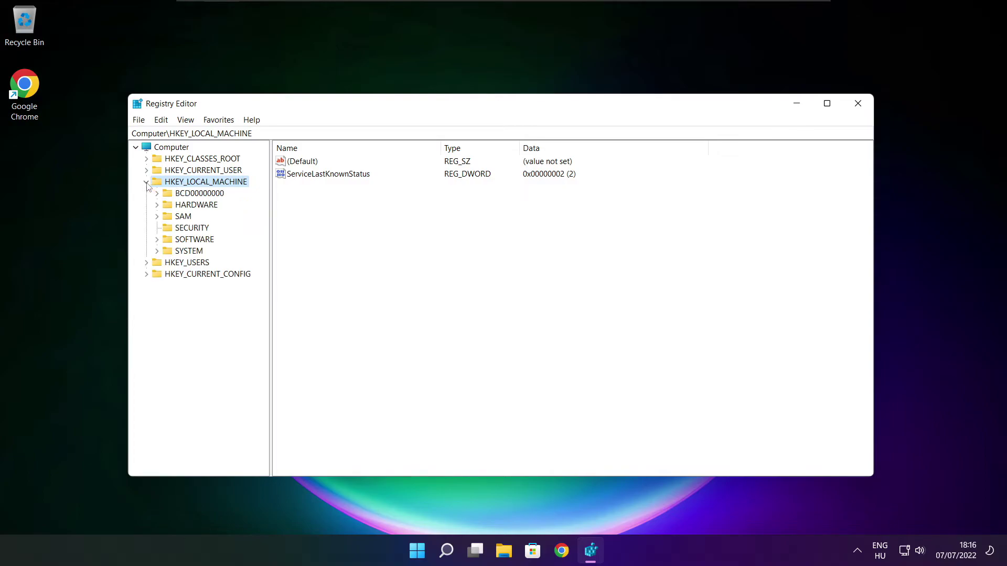
left_click(178, 243)
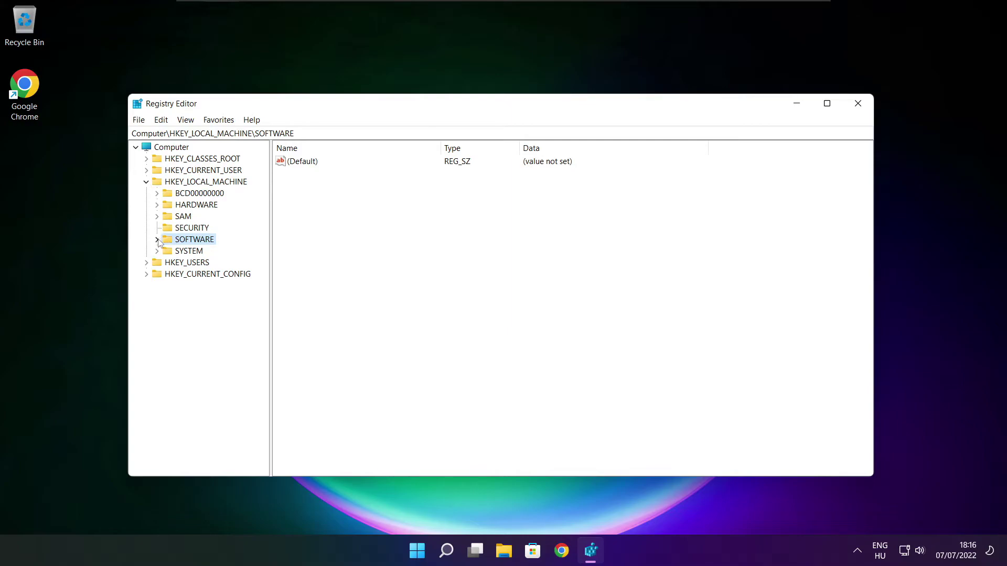
left_click(157, 239)
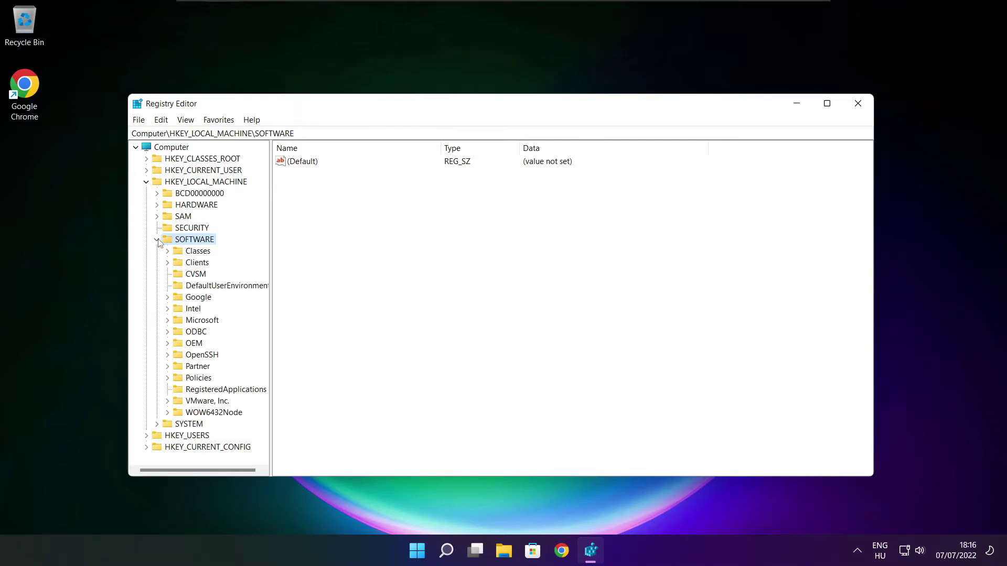
left_click(188, 324)
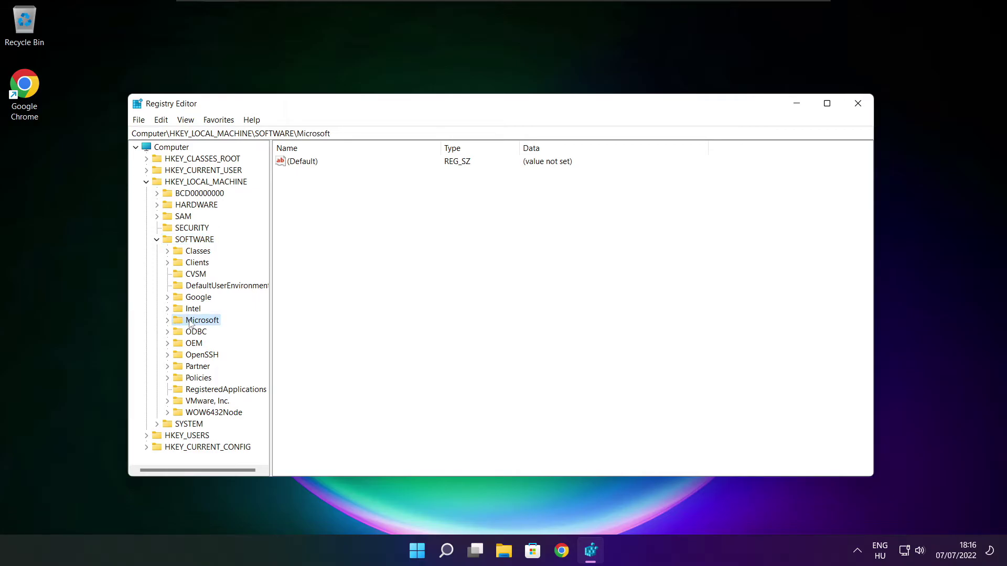
left_click(167, 323)
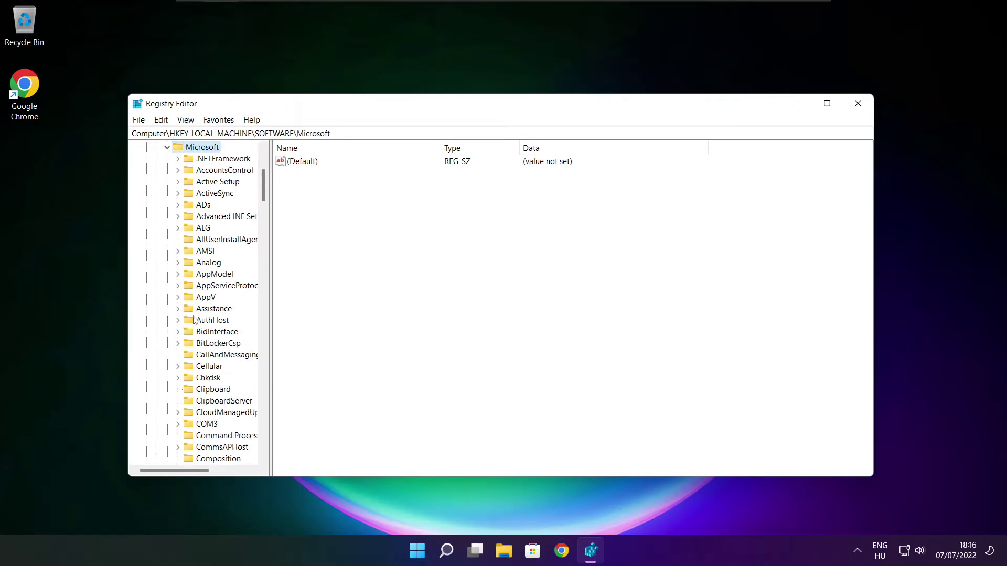
Expand the PolicyManager key and its default subkey
scroll(206, 315, "down", 20)
scroll(206, 315, "down", 20)
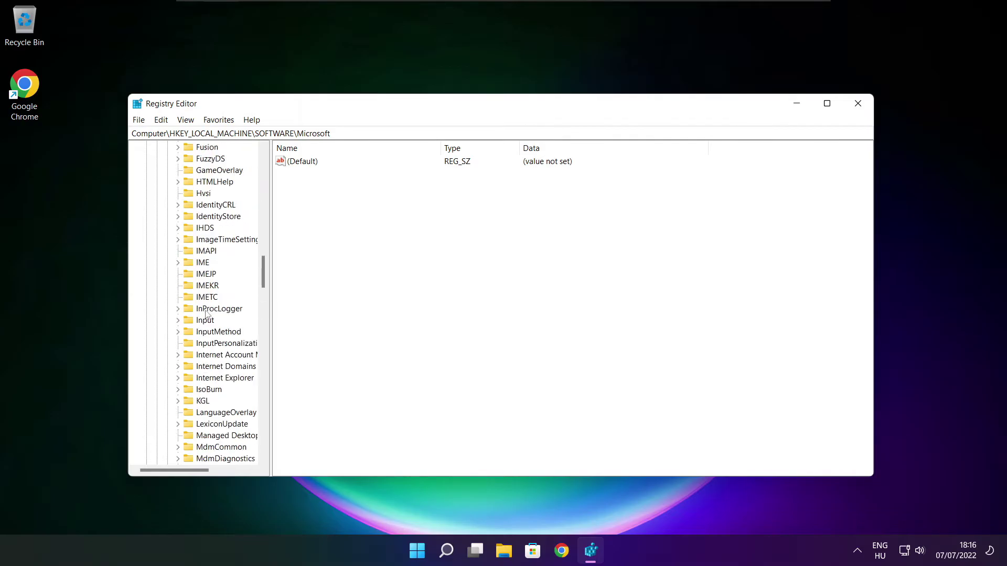
scroll(206, 315, "down", 5)
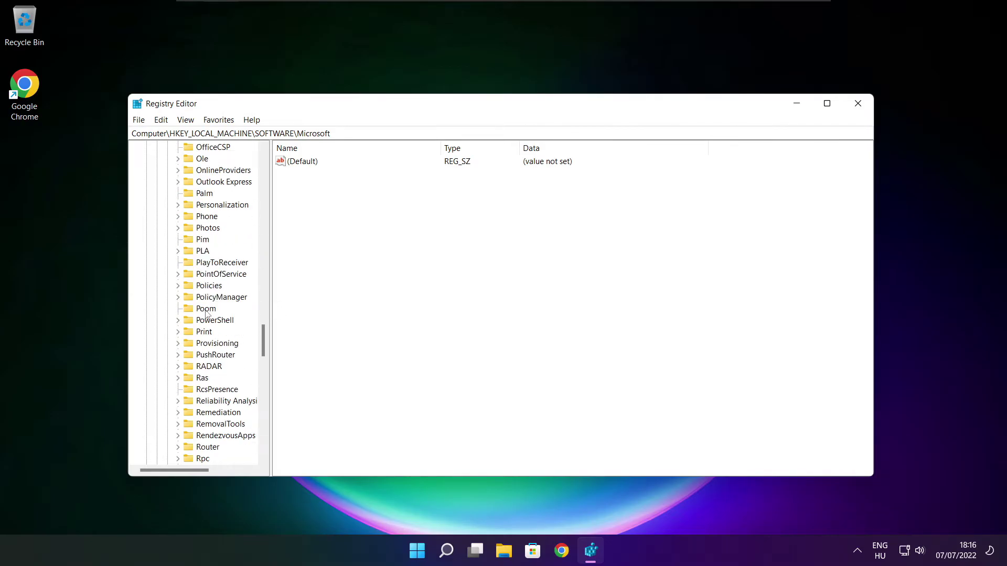
scroll(206, 315, "down", 1)
scroll(207, 313, "up", 1)
left_click(192, 301)
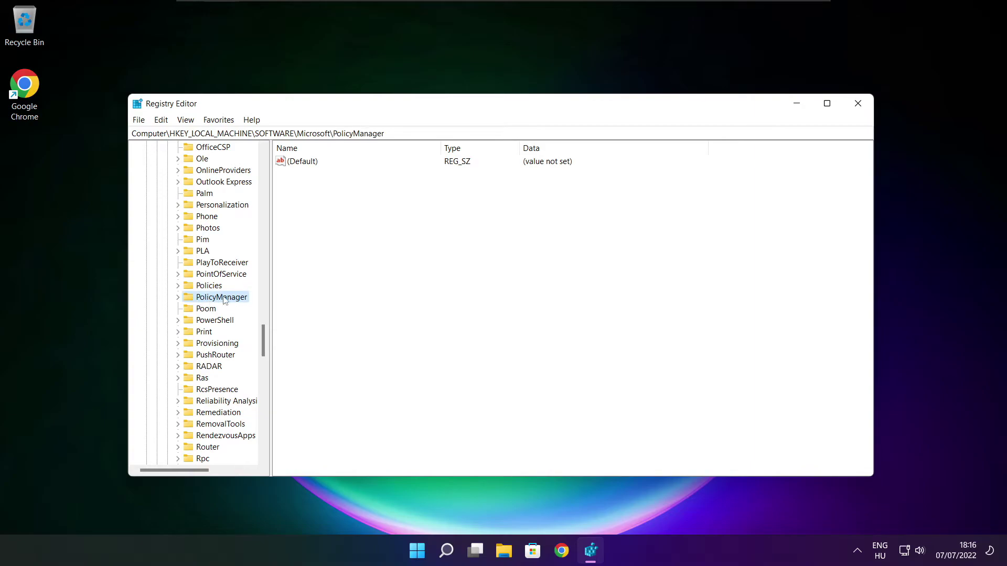
left_click(177, 298)
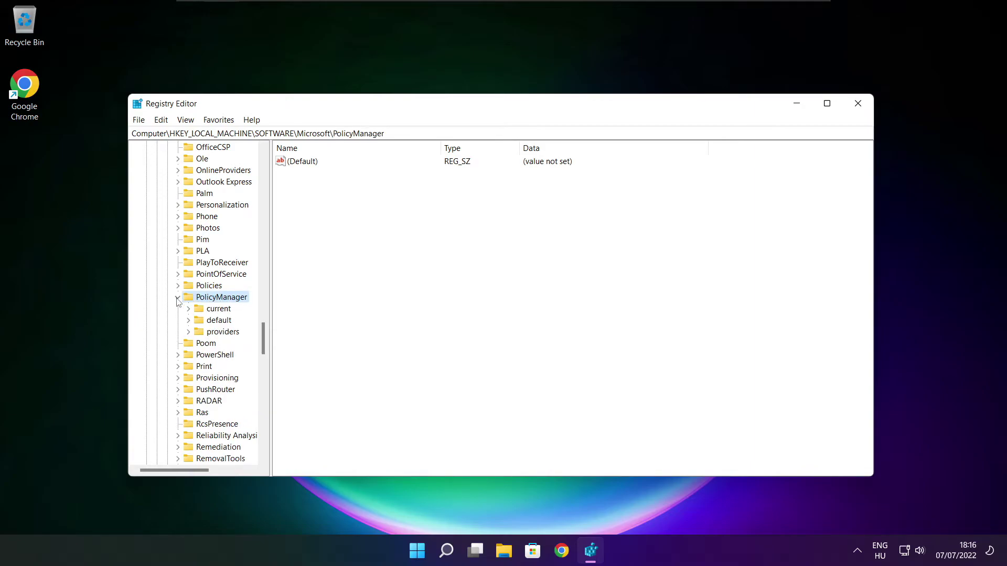
left_click(218, 321)
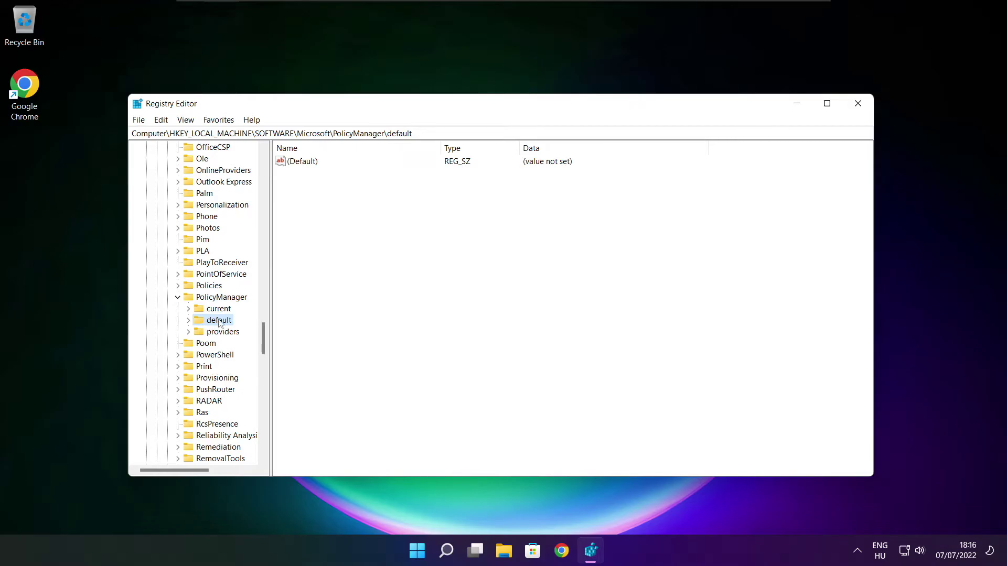
left_click(189, 321)
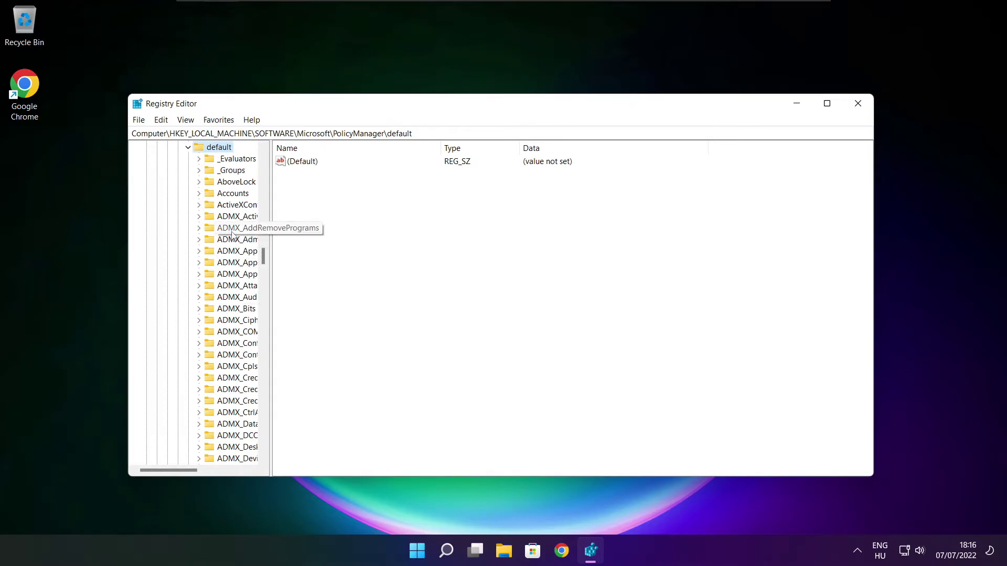
scroll(234, 234, "down", 20)
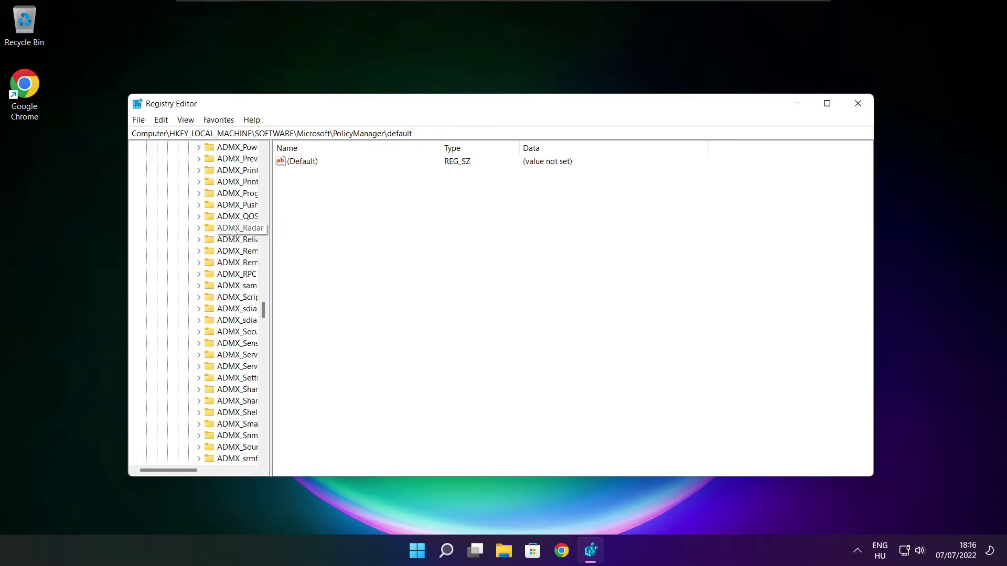
scroll(233, 231, "down", 15)
Expand ApplicationManagement and select the AllowGameDVR key to list its values
left_click_drag(270, 228, 333, 228)
scroll(210, 217, "up", 1)
left_click(208, 216)
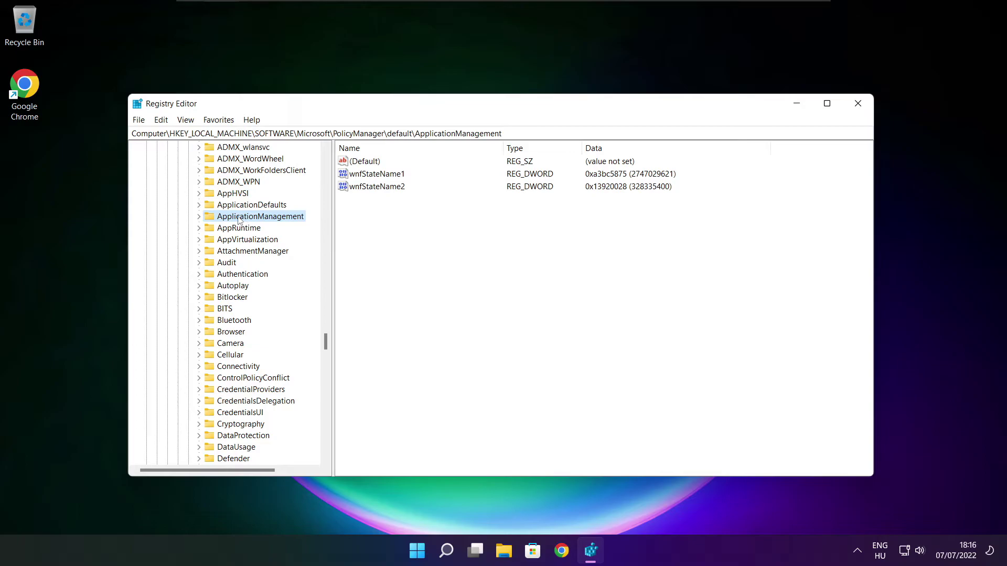
left_click(199, 216)
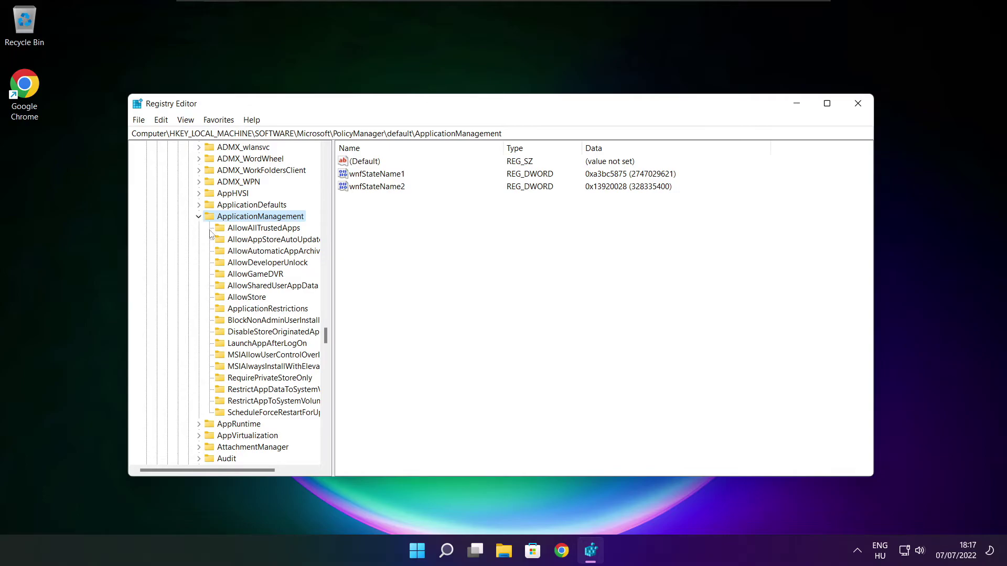
left_click_drag(333, 265, 343, 265)
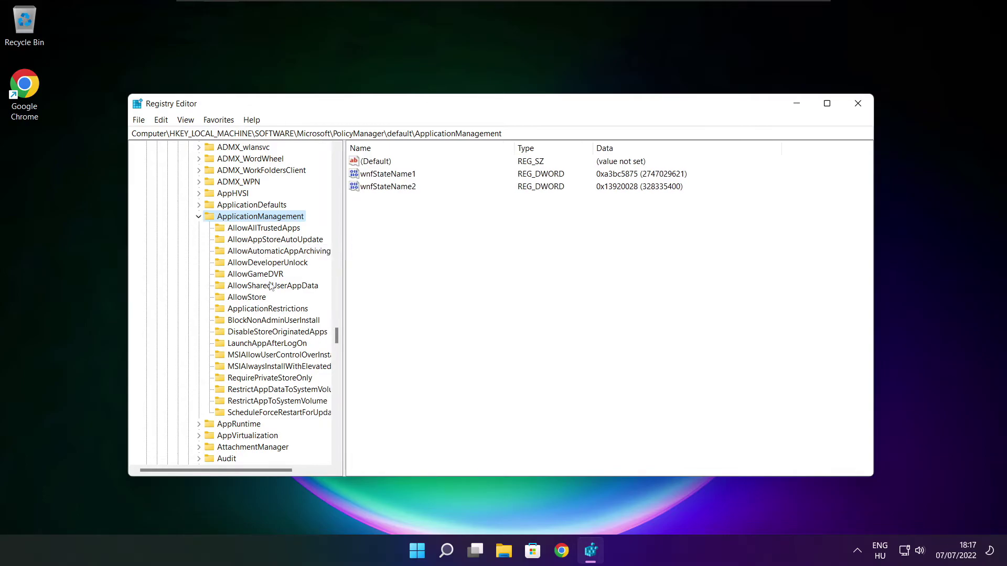
left_click(255, 275)
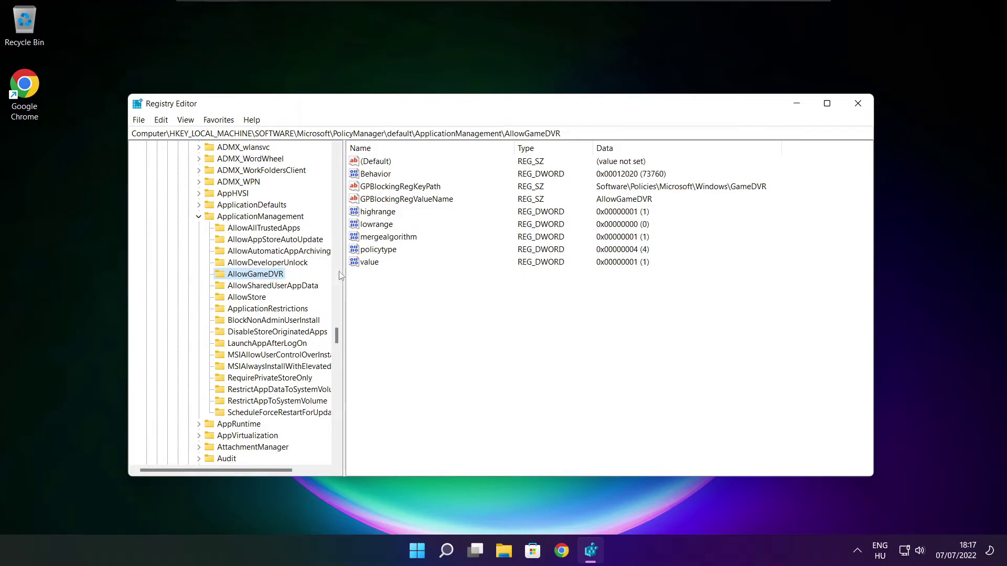
Change AllowGameDVR's 'value' entry to 0 and close Registry Editor
left_click(371, 262)
double_click(374, 264)
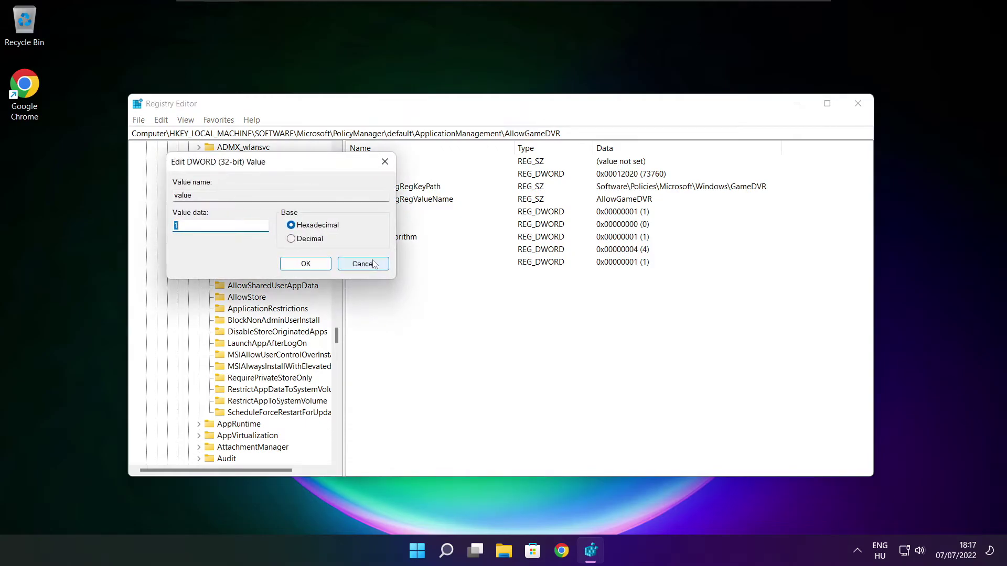
left_click_drag(282, 170, 510, 209)
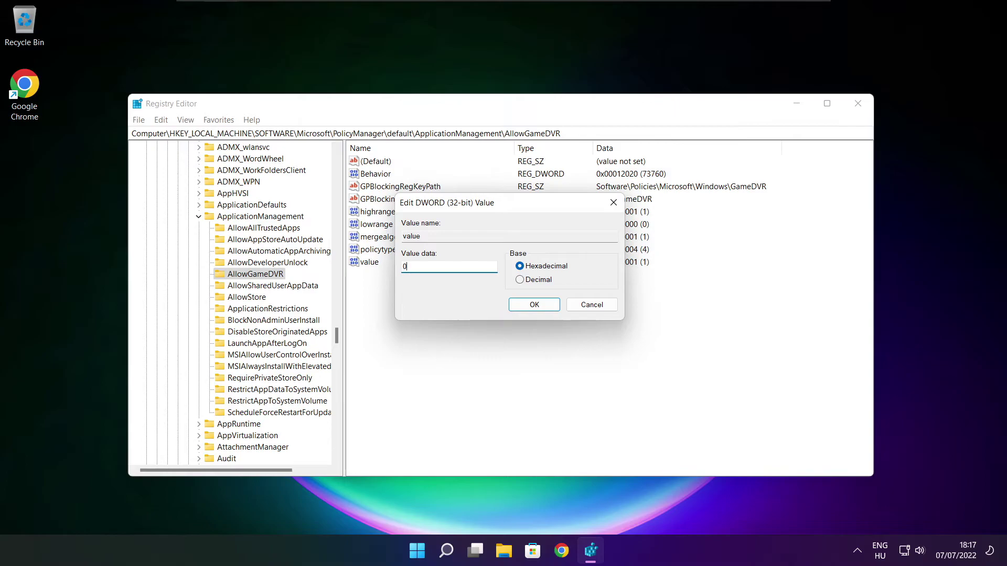
left_click(534, 305)
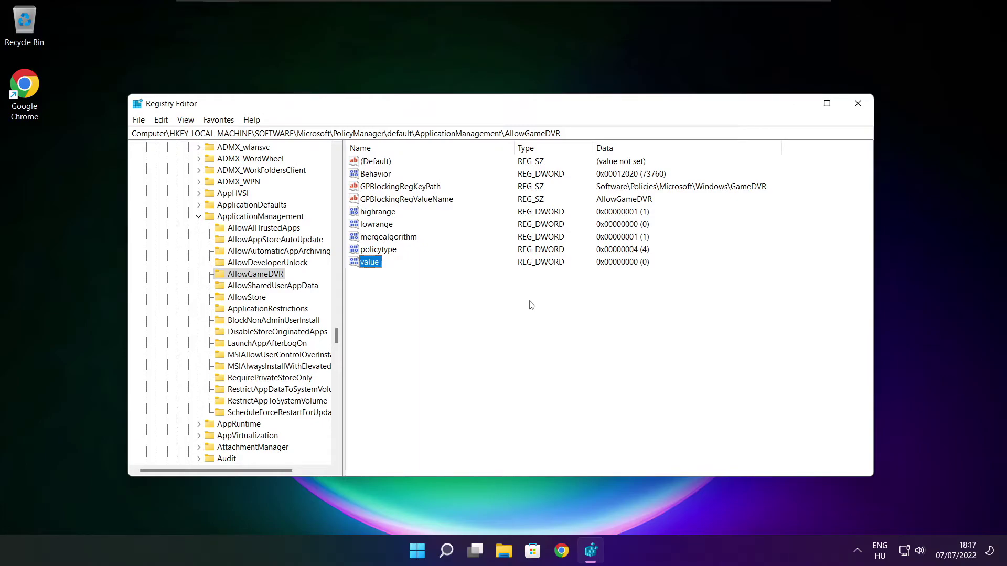
left_click(859, 106)
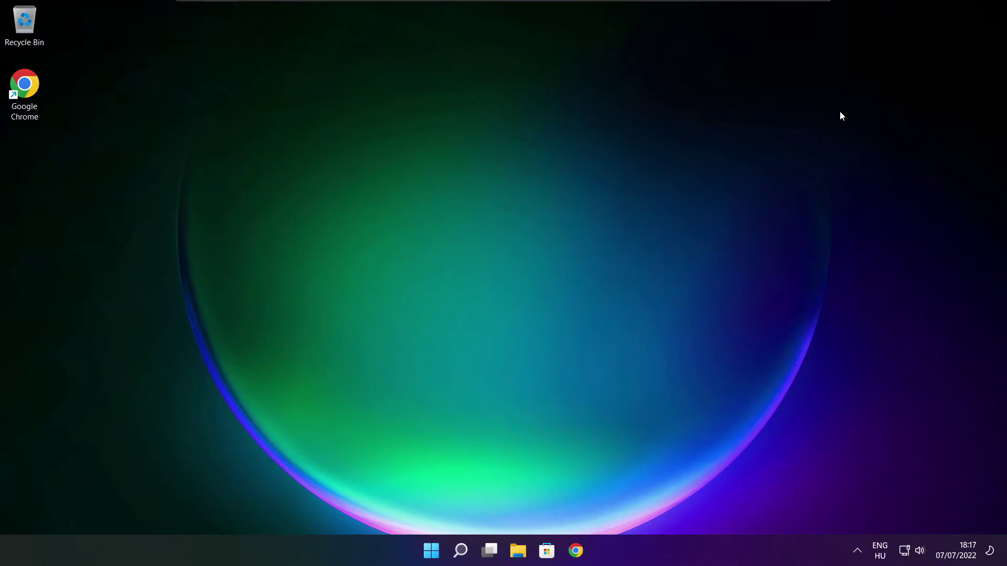
Return to Chrome's DirectX End-User Runtime page and download dxwebsetup.exe
left_click(576, 552)
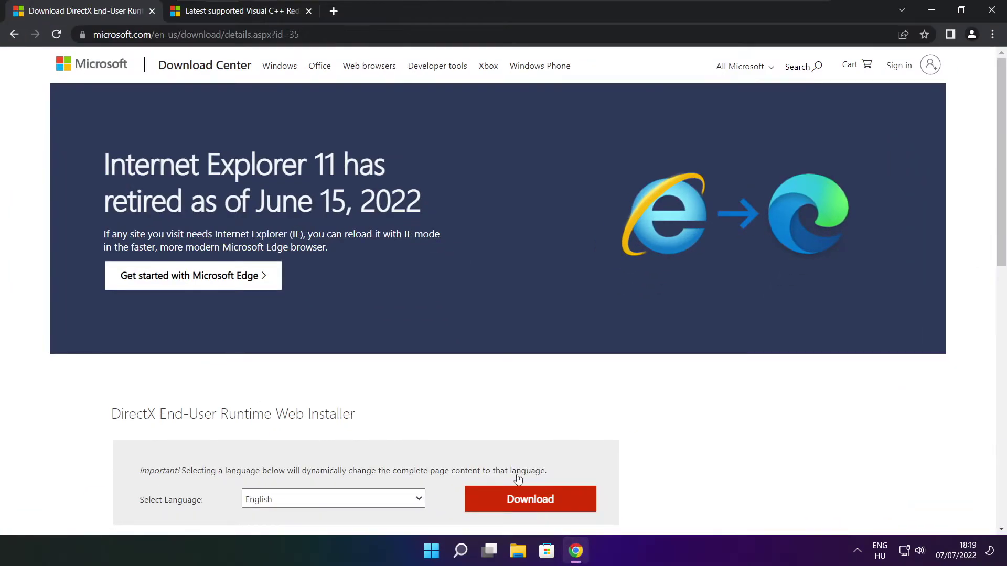
left_click(315, 34)
key("shift+Home")
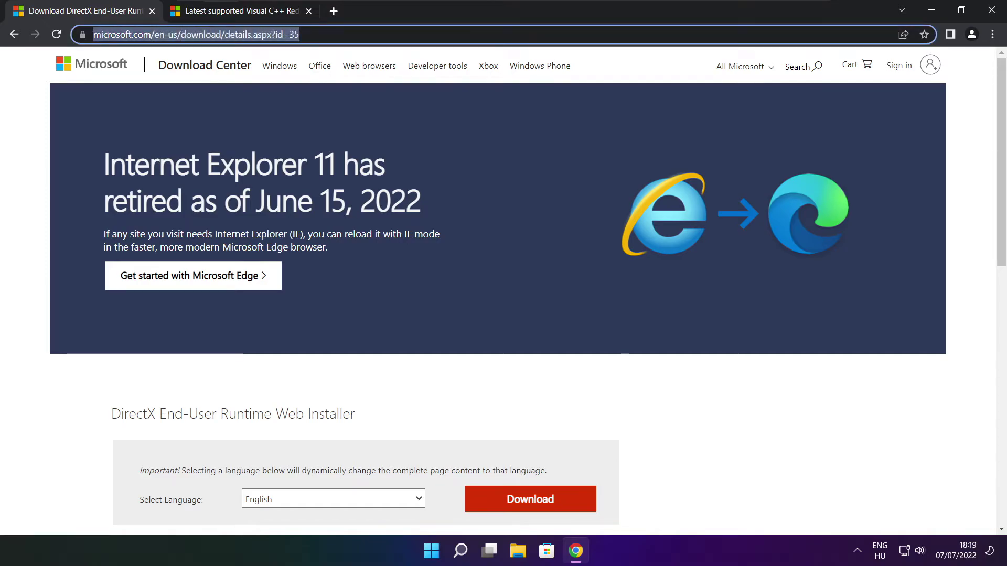
key("shift+End")
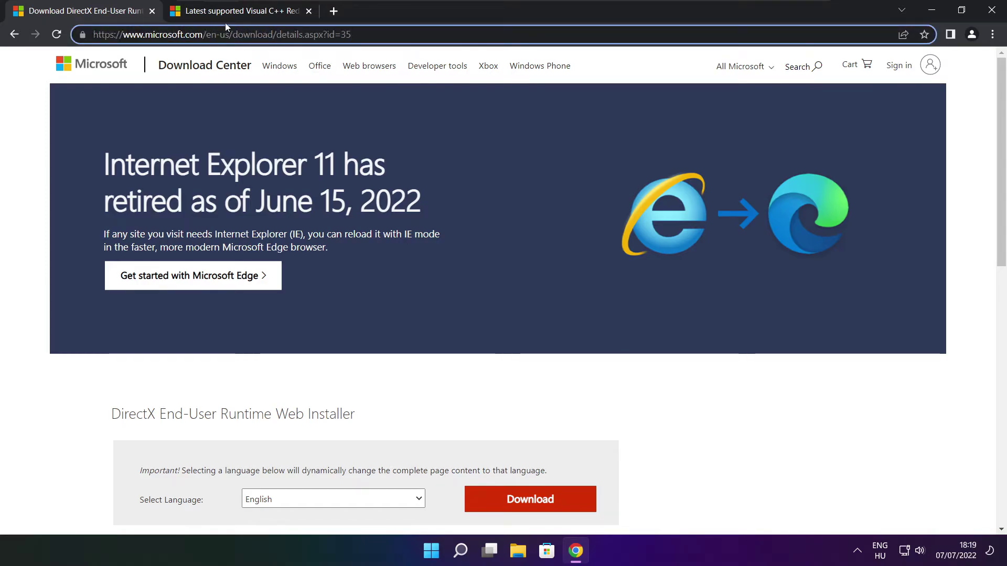
left_click(362, 380)
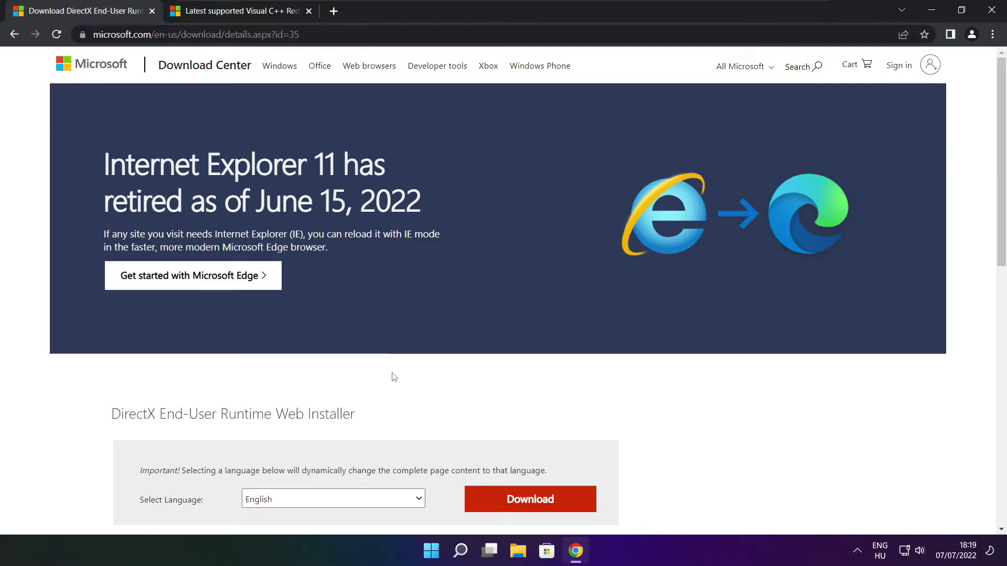
left_click_drag(1002, 146, 1002, 231)
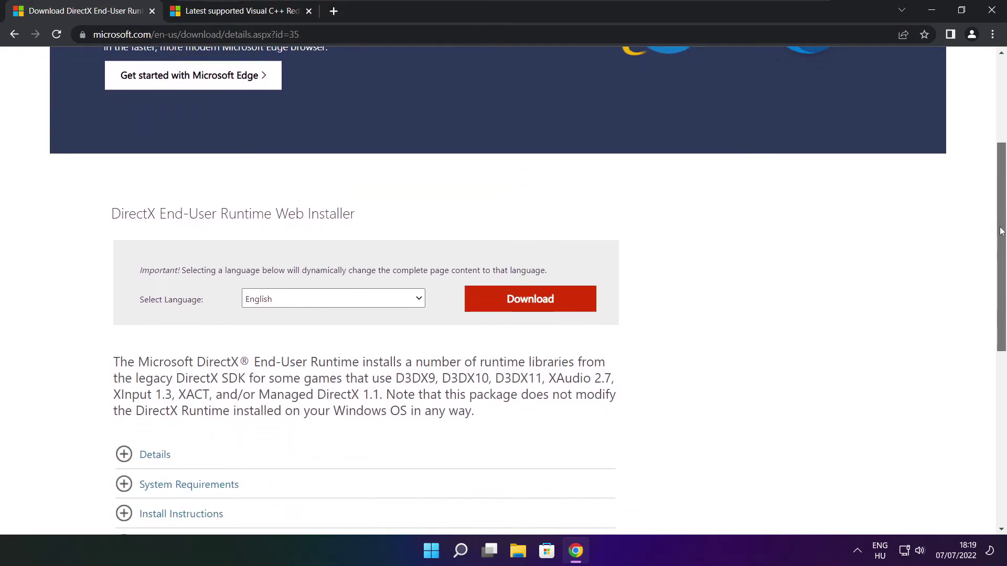
left_click_drag(370, 218, 429, 223)
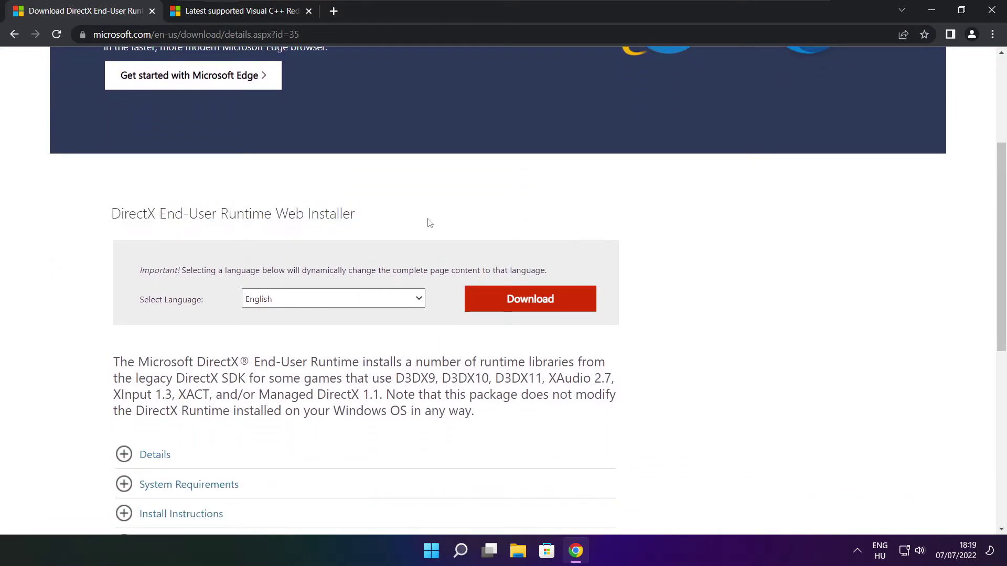
left_click(534, 303)
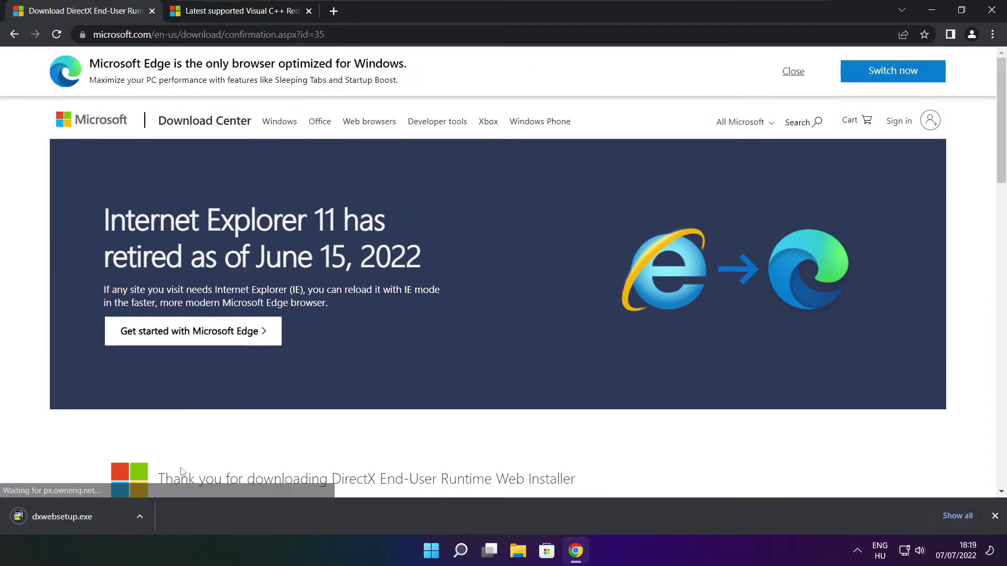
Run dxwebsetup.exe, accept the licence, skip the Bing Bar offer, install, and finish
left_click(94, 517)
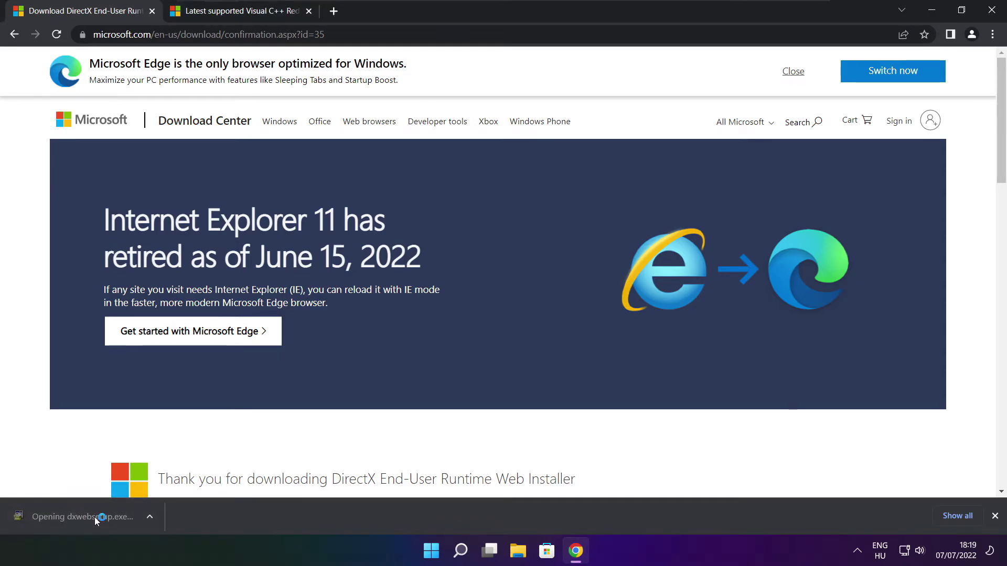
left_click_drag(214, 81, 478, 148)
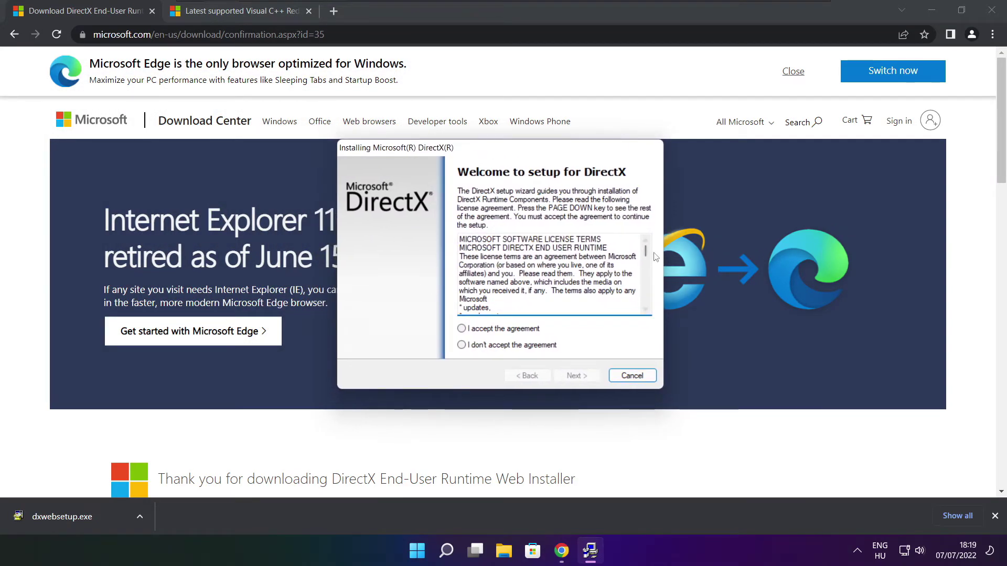
left_click_drag(646, 250, 633, 322)
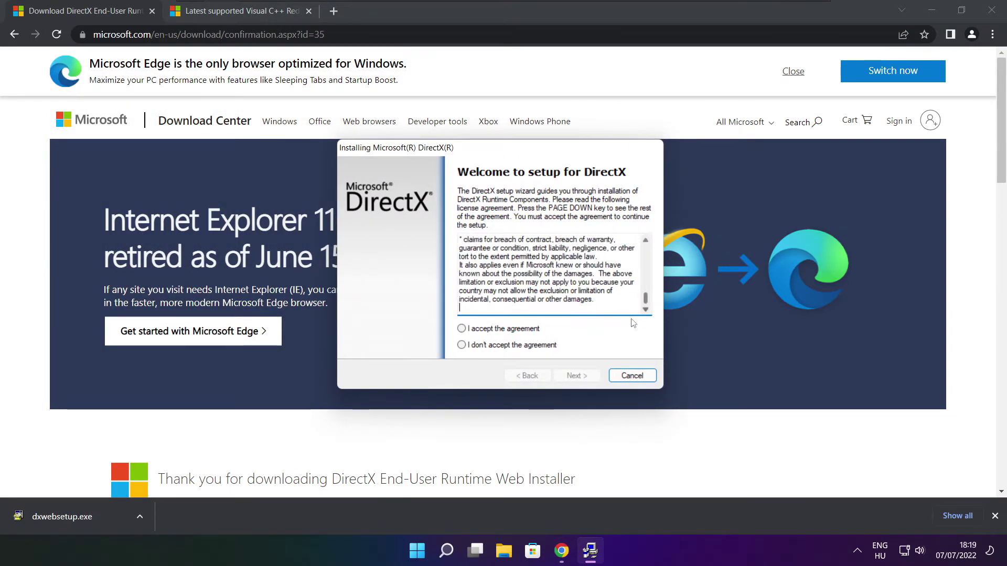
left_click(479, 330)
left_click(580, 377)
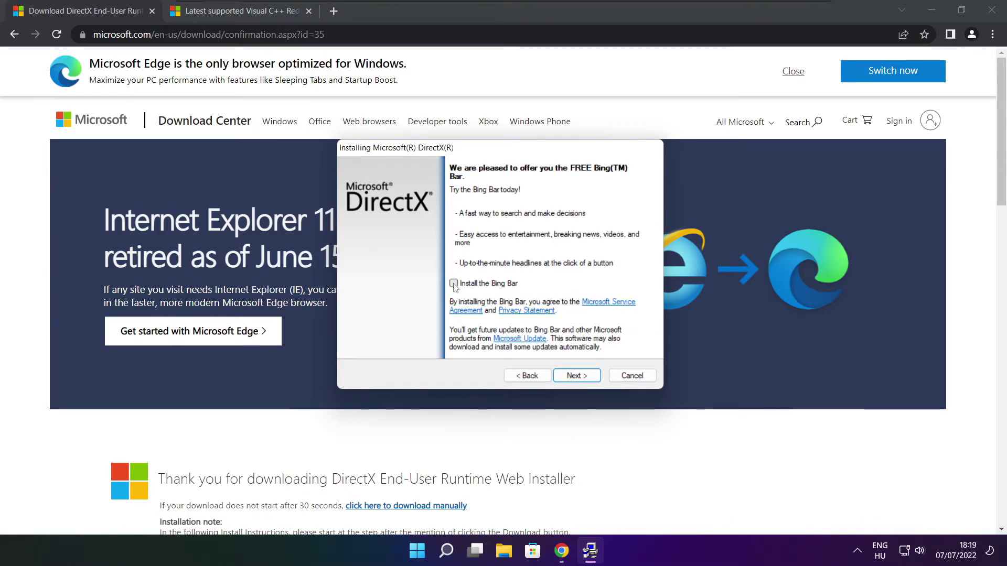
left_click(586, 377)
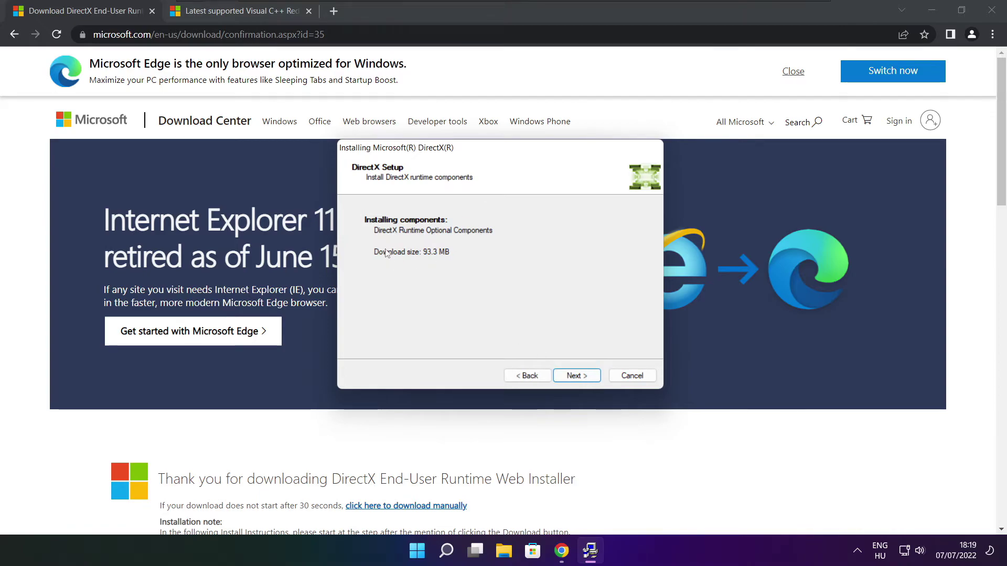
left_click(578, 377)
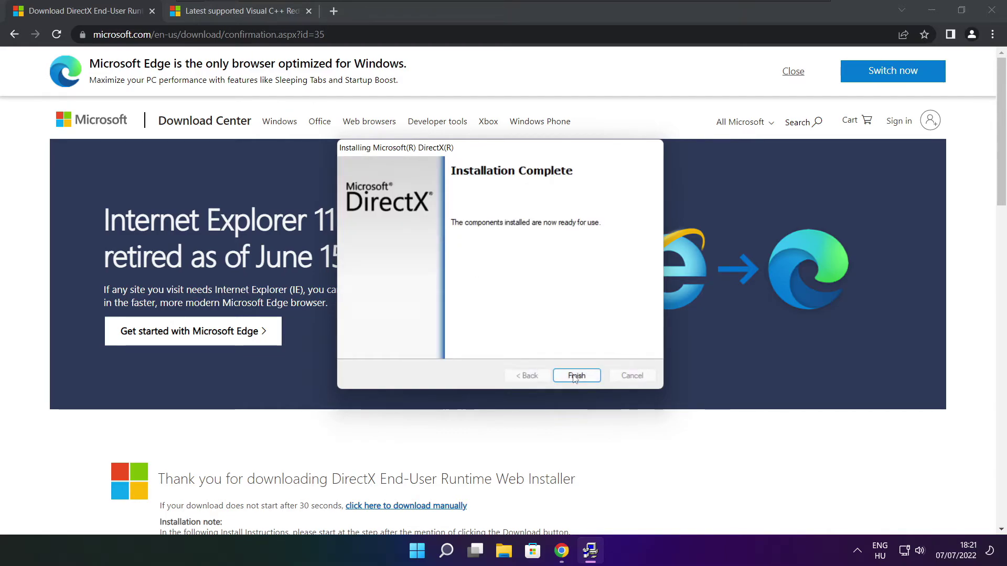
left_click(575, 376)
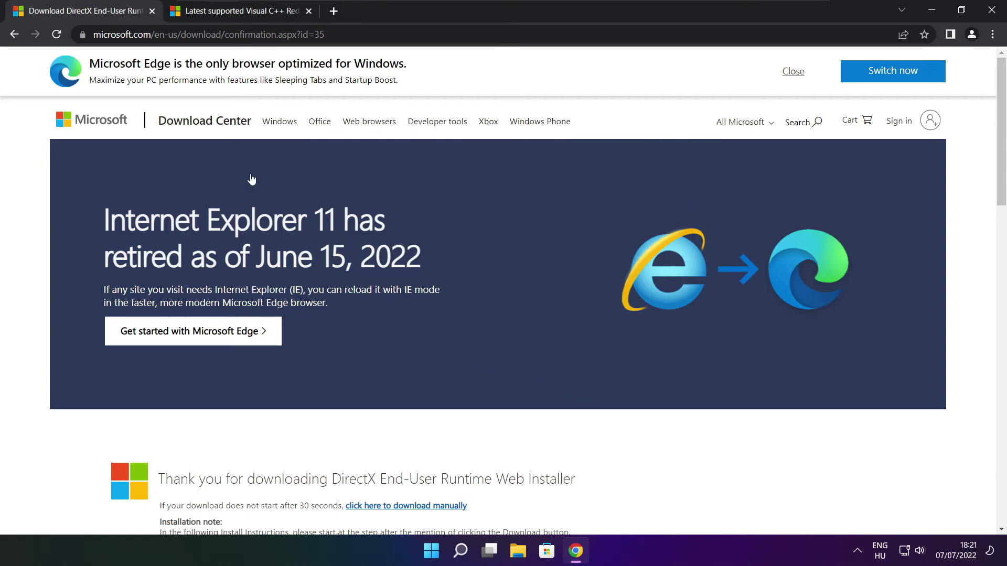
Close the DirectX download tab and return to the Visual C++ docs page
left_click(152, 13)
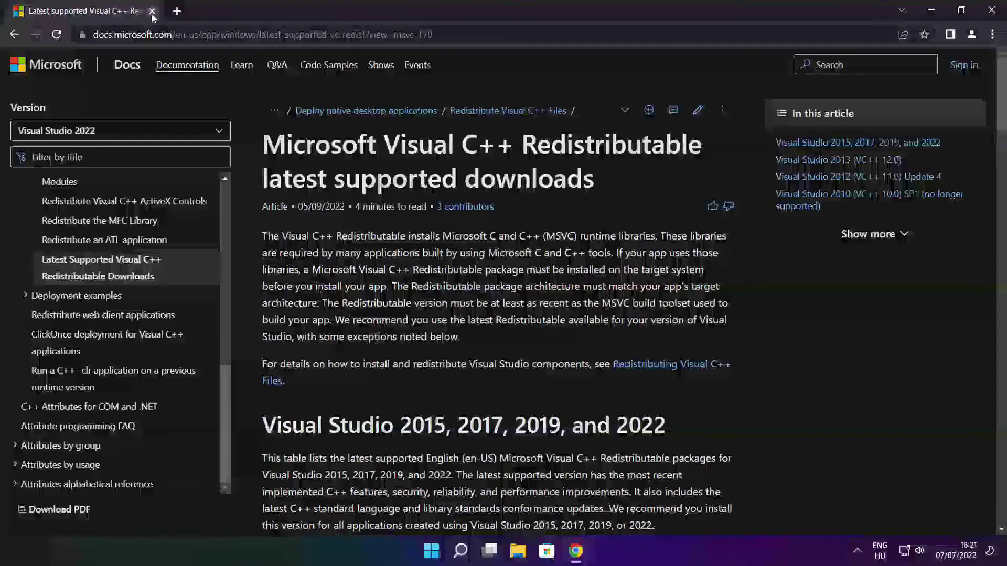
mouse_move(433, 34)
left_mouse_down()
mouse_move(93, 34)
mouse_move(433, 34)
left_mouse_up()
left_click(499, 64)
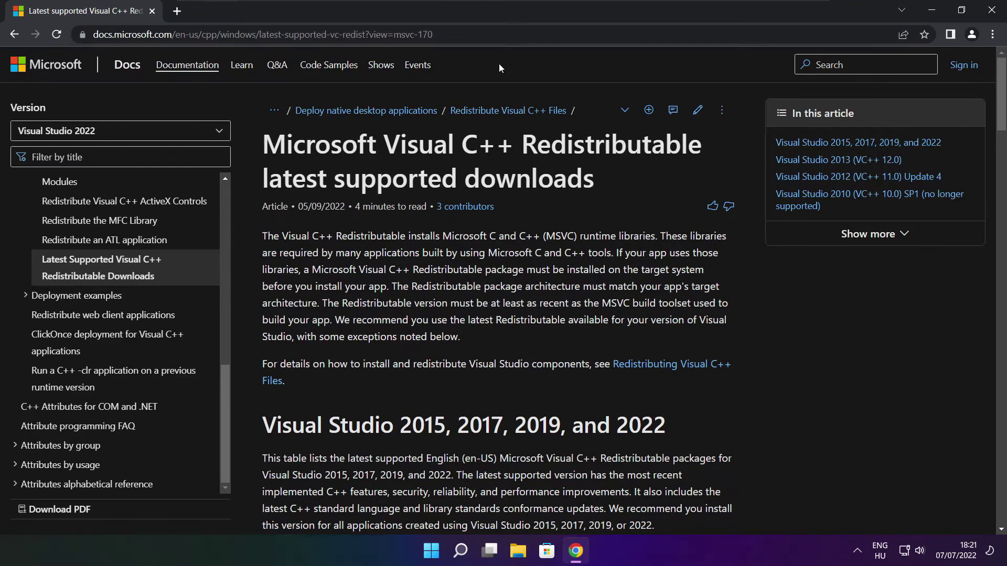
Download the ARM64, x86 and x64 installers from the 2015–2022 redistributable table
left_click_drag(997, 95, 996, 147)
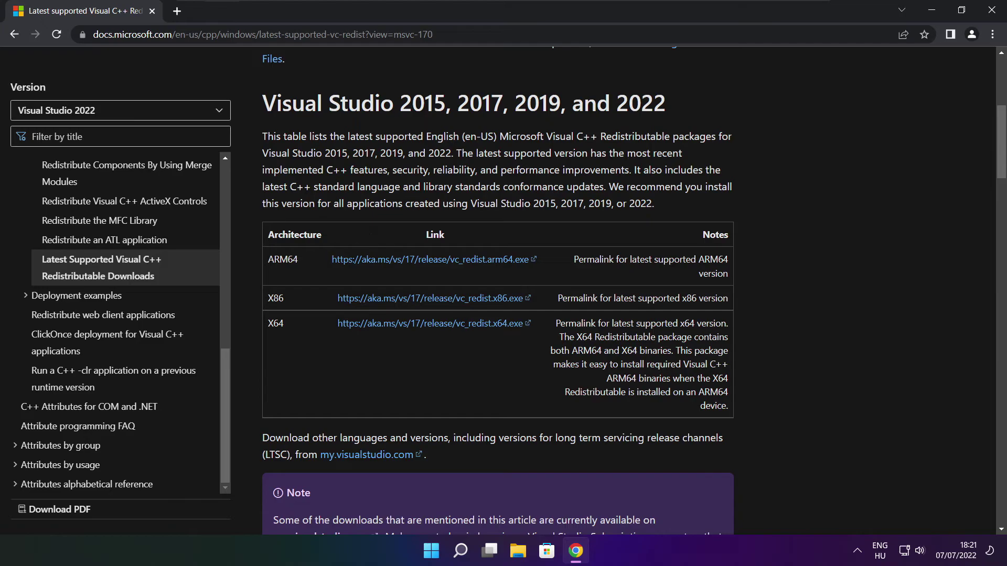
left_click_drag(266, 259, 677, 350)
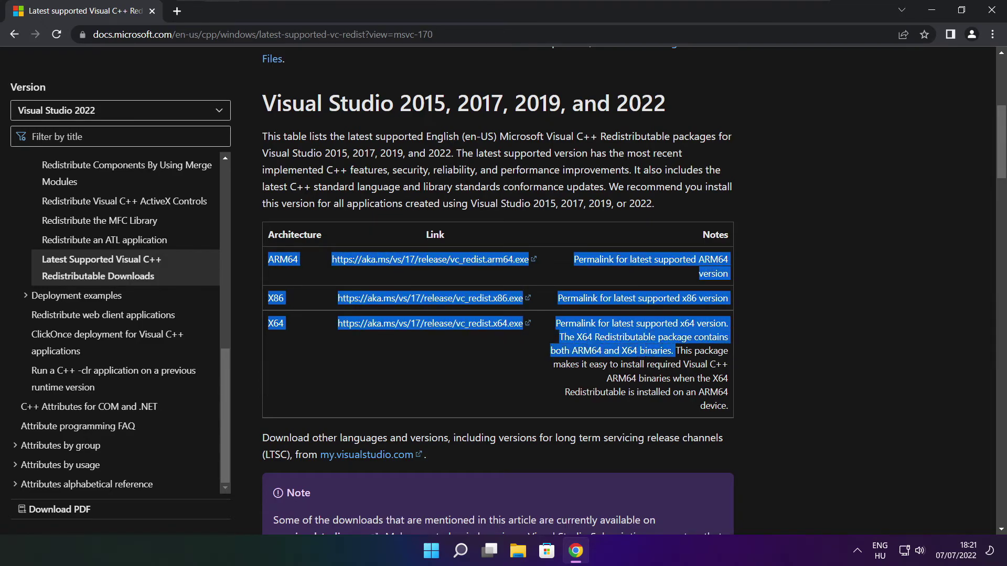
left_click(677, 361)
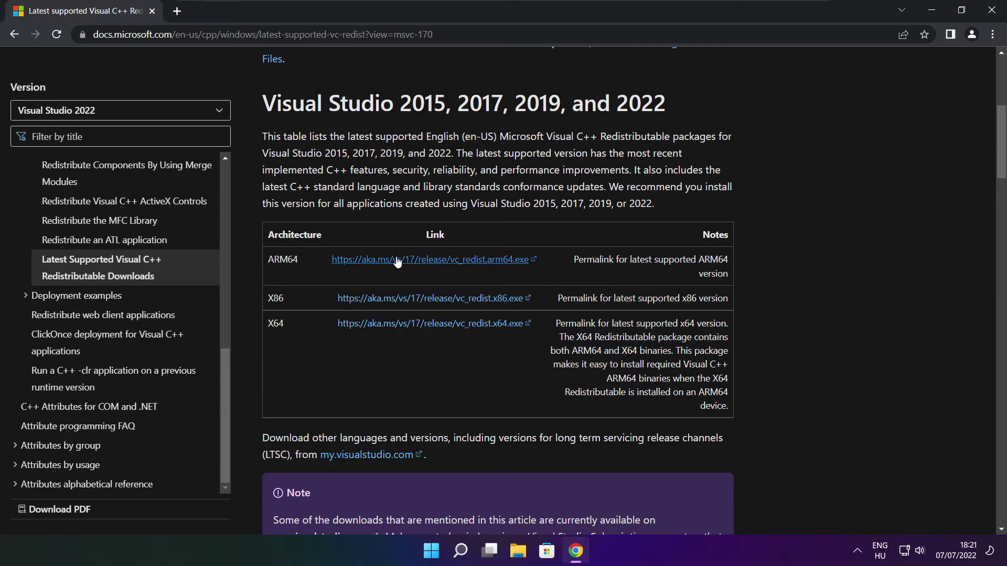
left_click(418, 265)
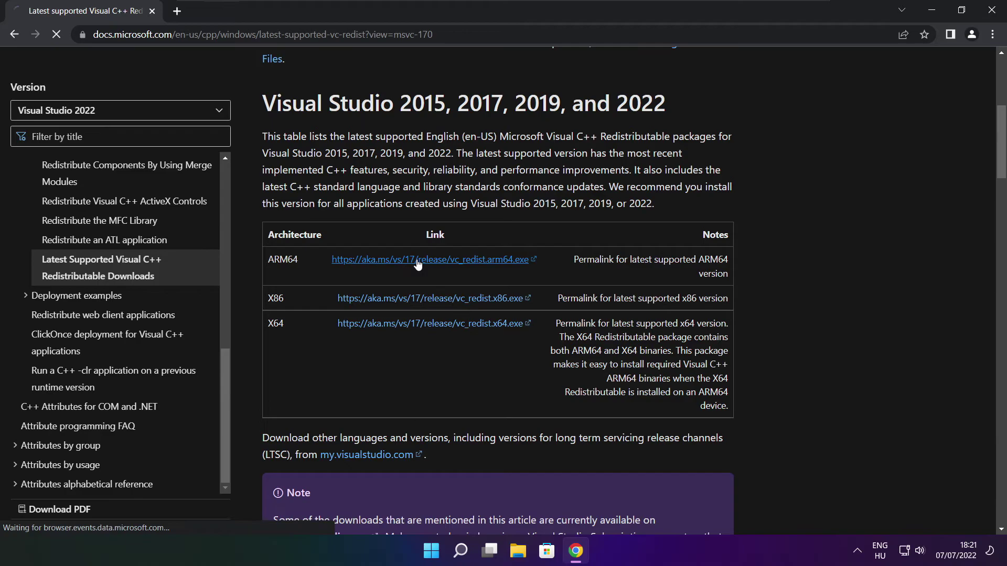
left_click(415, 303)
left_click(415, 324)
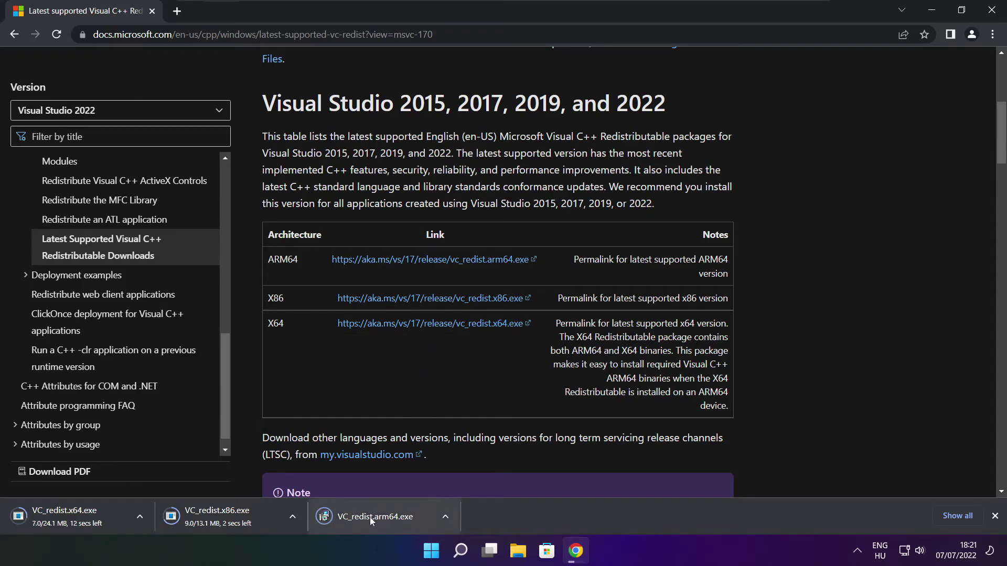
Attempt installing the ARM64 redistributable, then close the failed setup
left_click(382, 518)
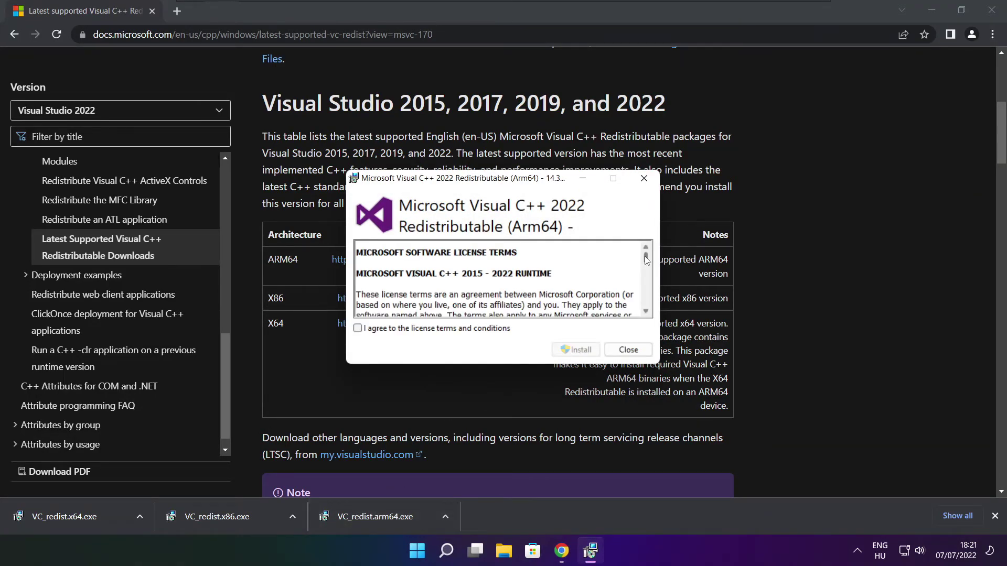
left_click_drag(646, 261, 646, 308)
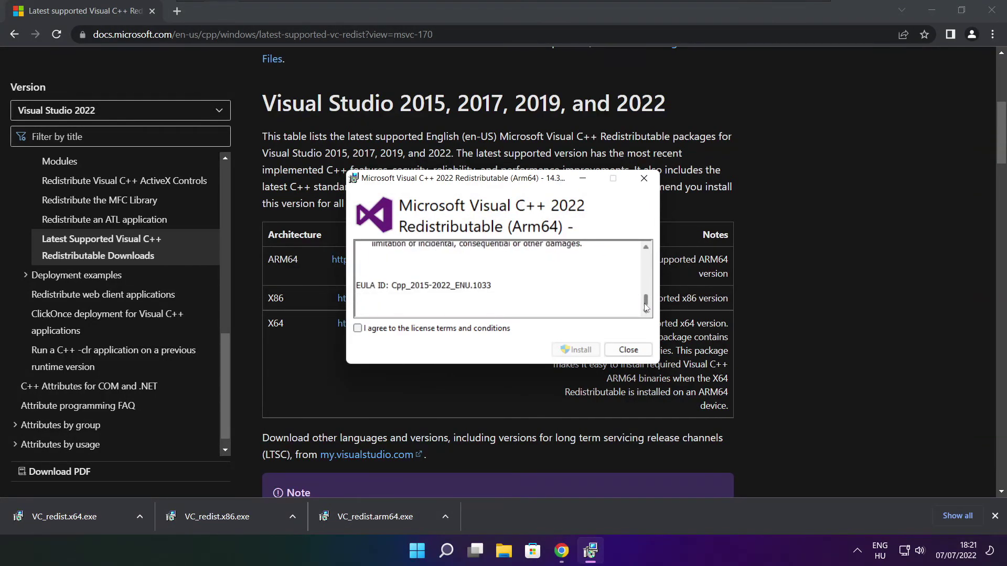
left_click(358, 328)
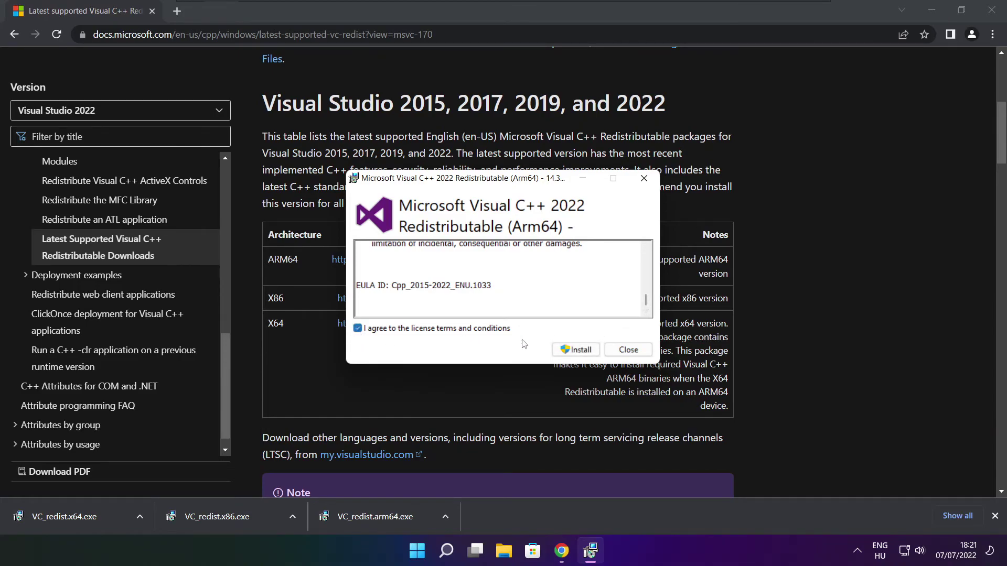
left_click(573, 350)
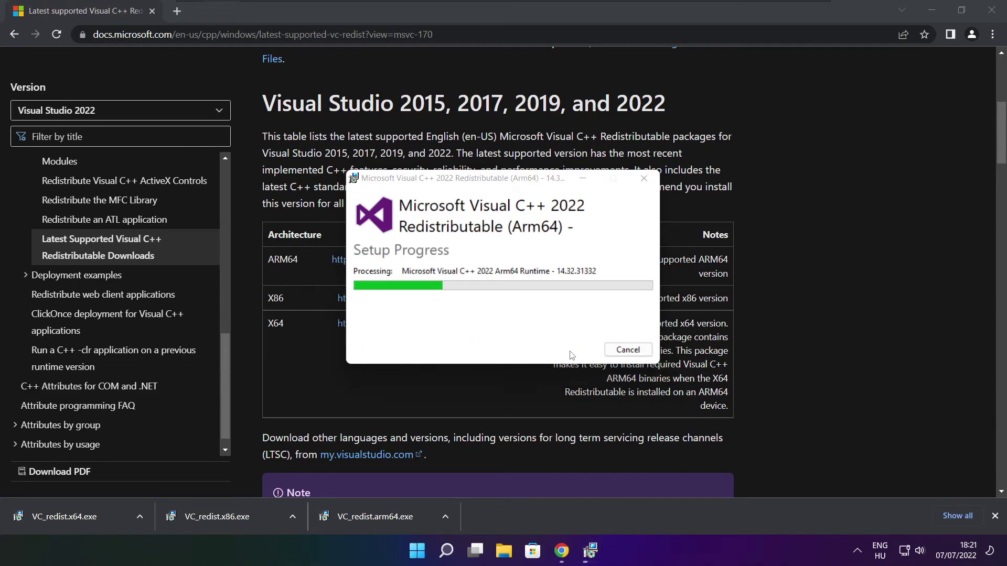
left_click(616, 352)
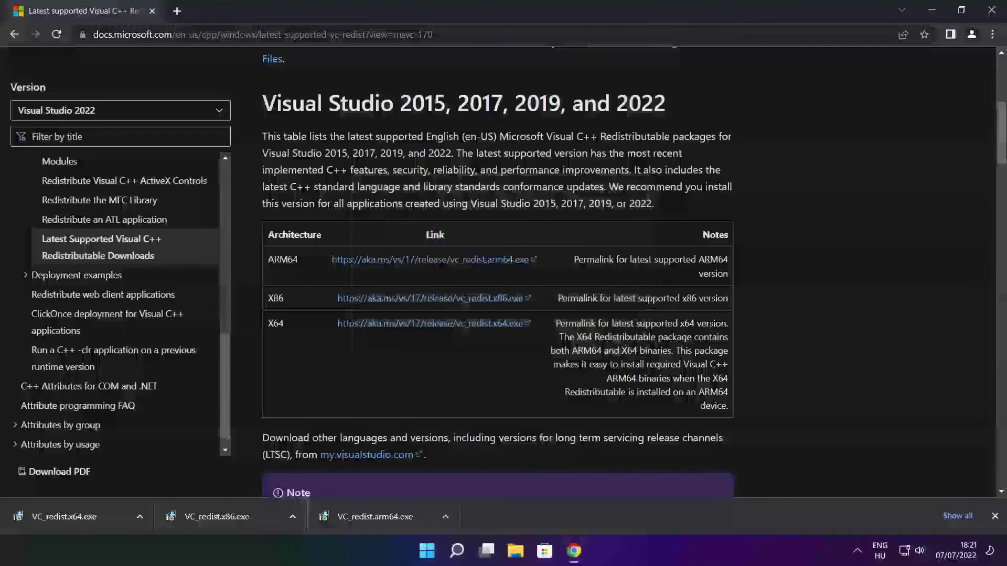
Install VC_redist.x86.exe with the licence terms accepted and close the successful setup
left_click(238, 519)
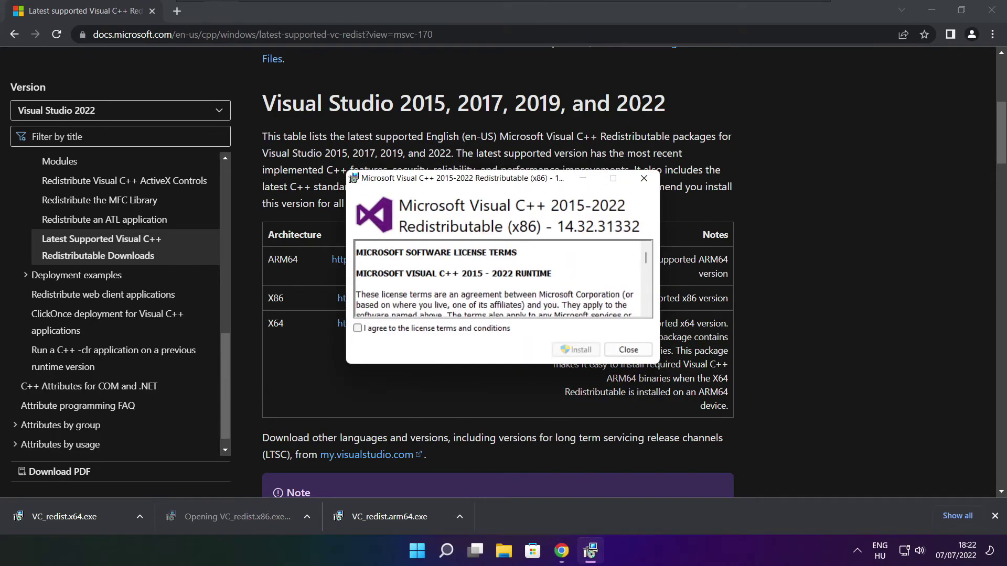
left_click_drag(647, 262, 646, 306)
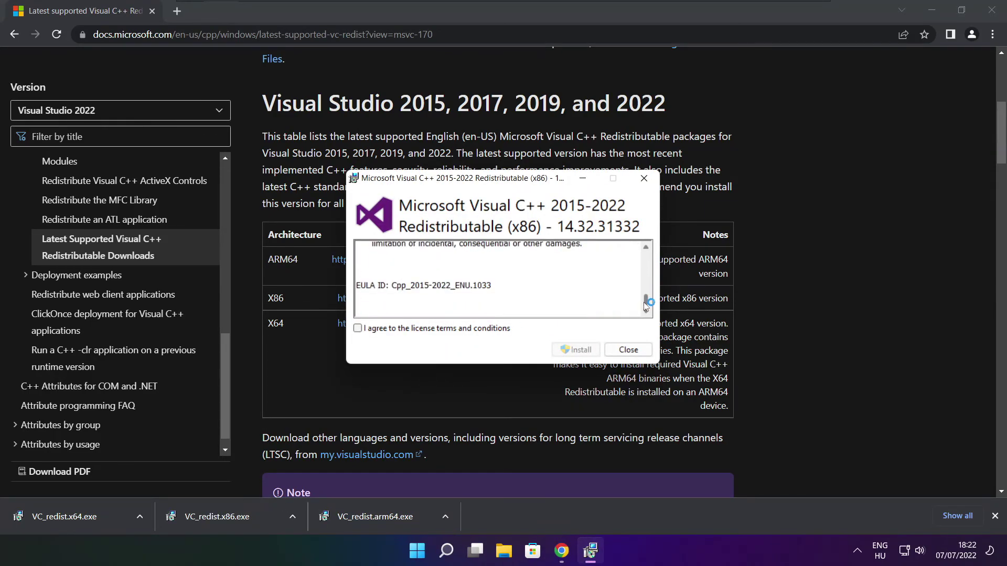
left_click(358, 329)
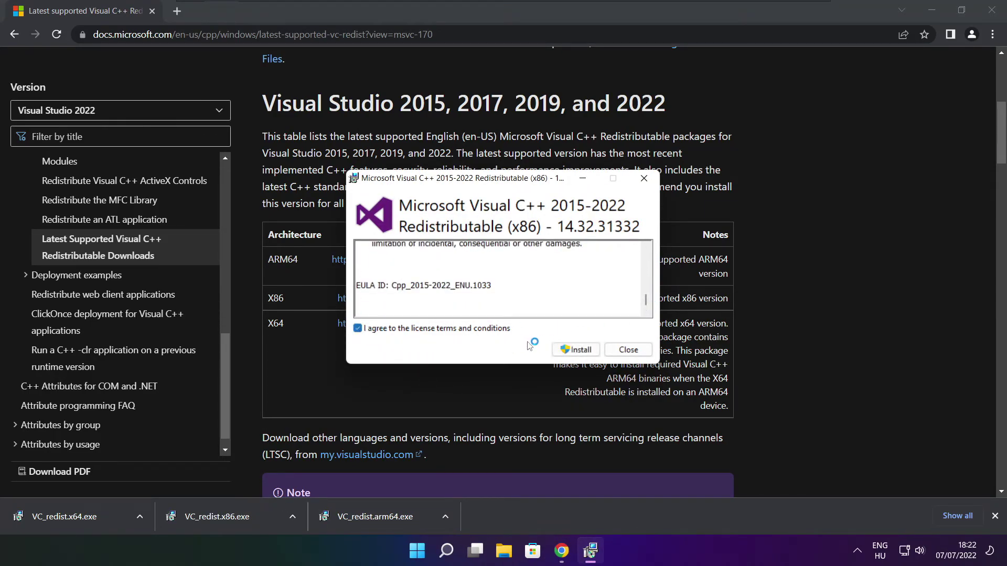
left_click(577, 350)
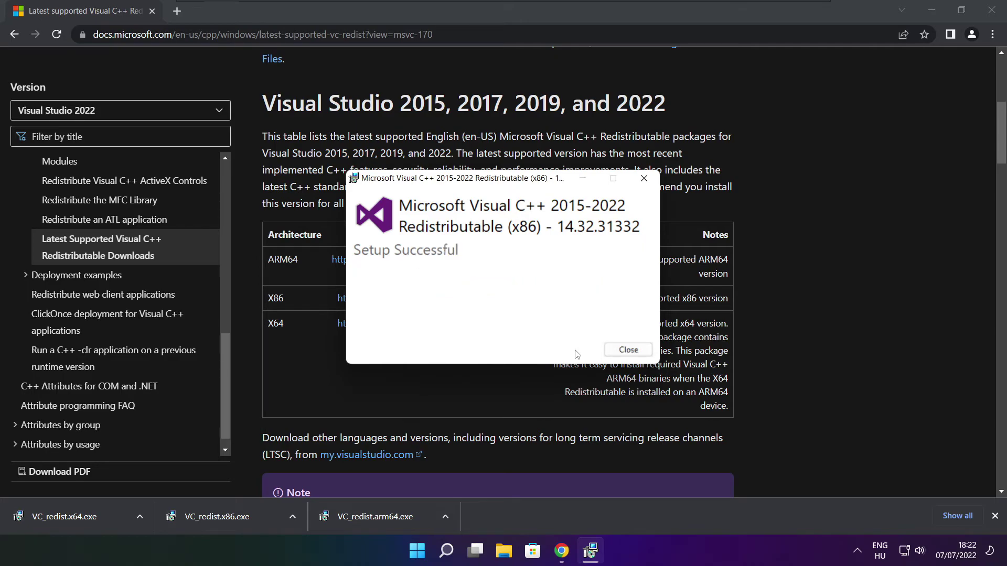
key("Return")
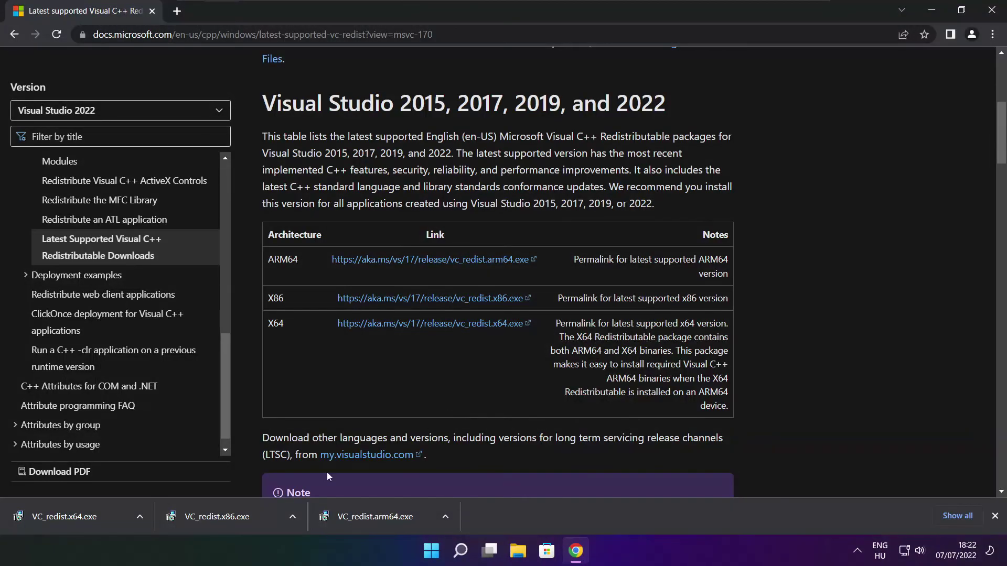
Install VC_redist.x64.exe (version 14.32.31332) with licence accepted and close the finished setup
left_click(82, 517)
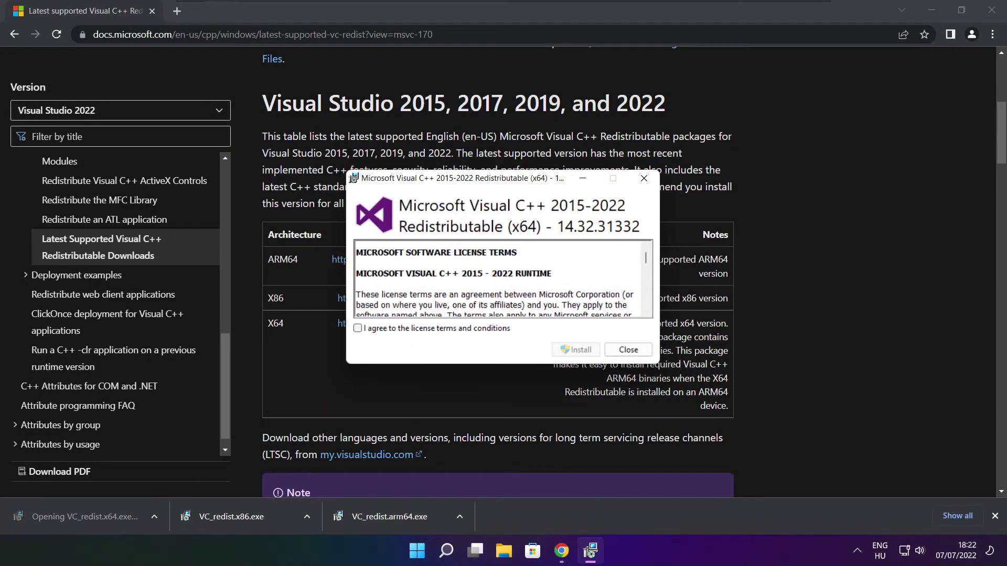
left_click_drag(648, 262, 648, 309)
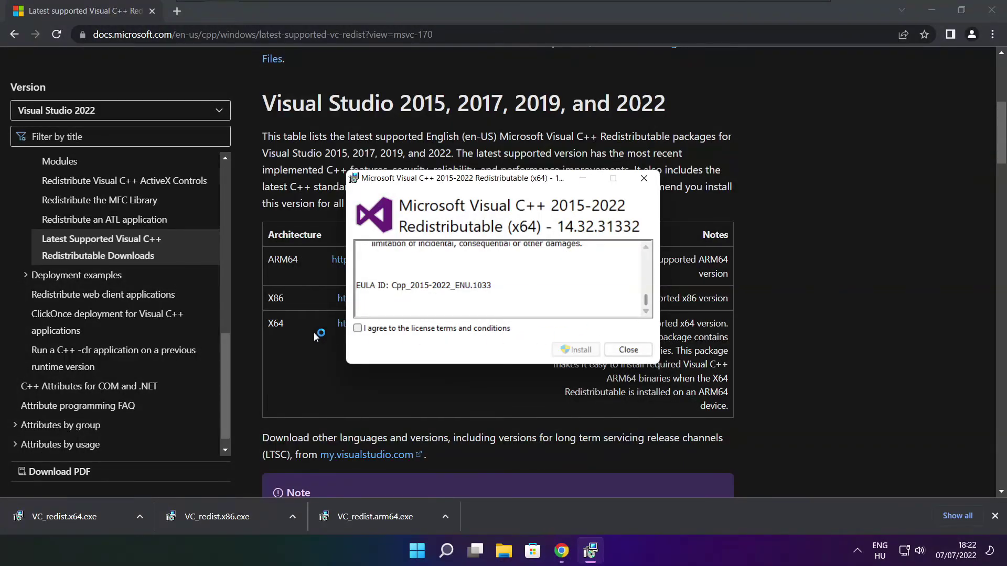
left_click(358, 329)
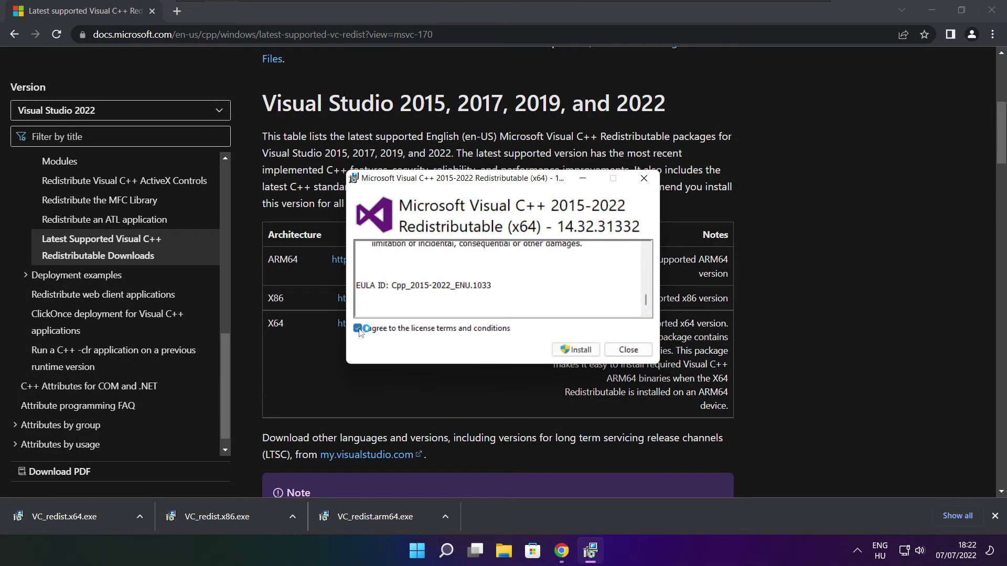
left_click(578, 351)
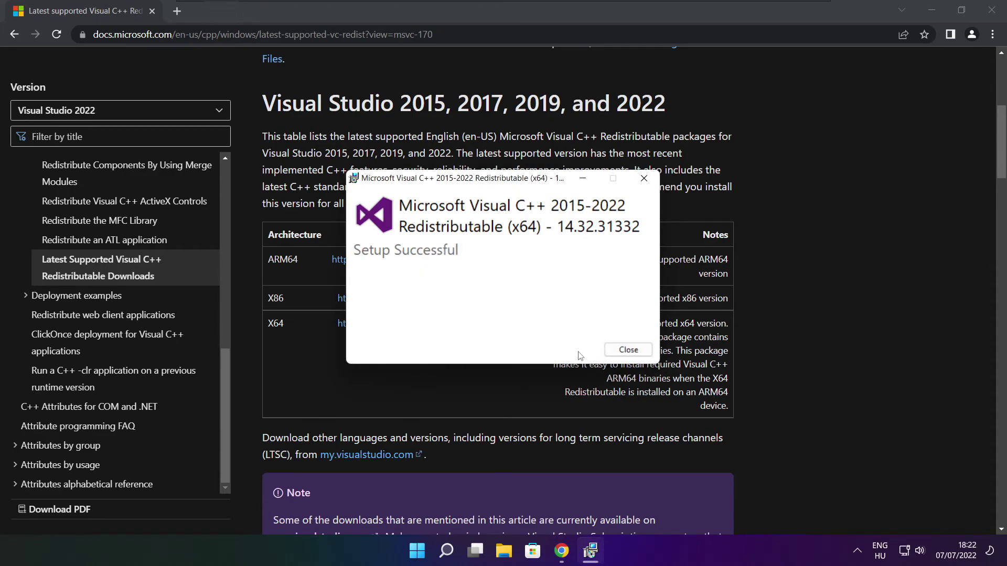
left_click(629, 350)
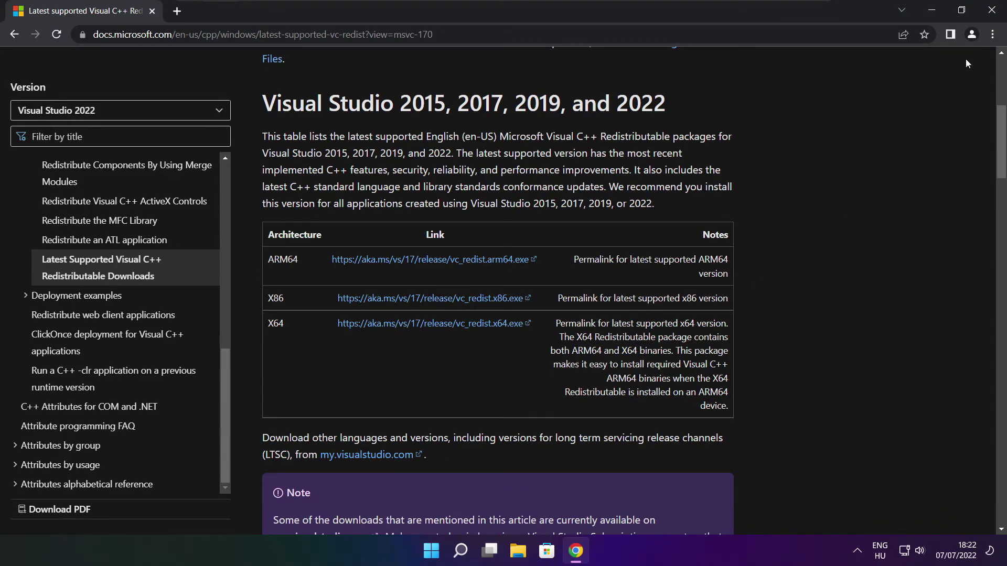
Close Chrome and choose Restart from the Start menu's power options
left_click(993, 10)
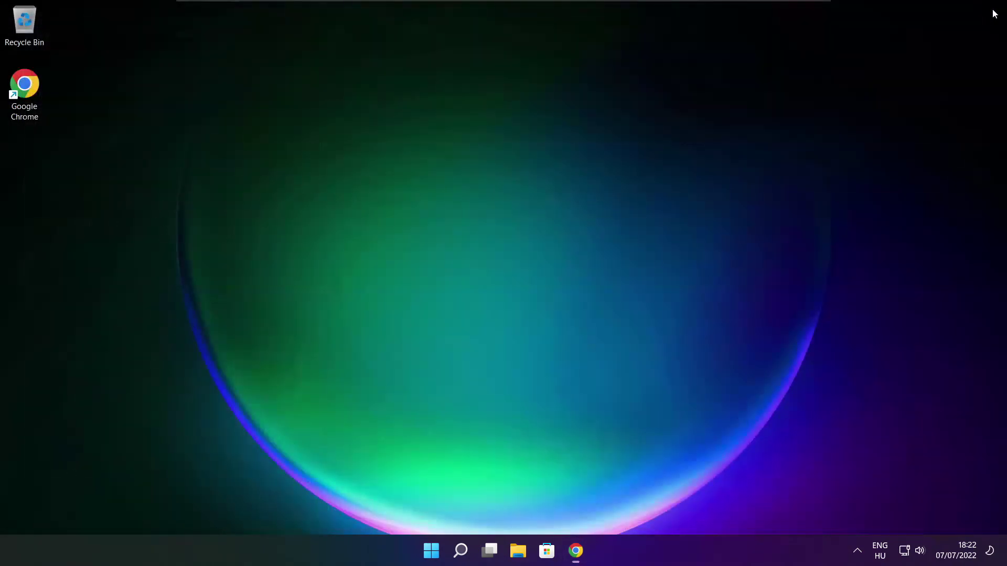
left_click(433, 554)
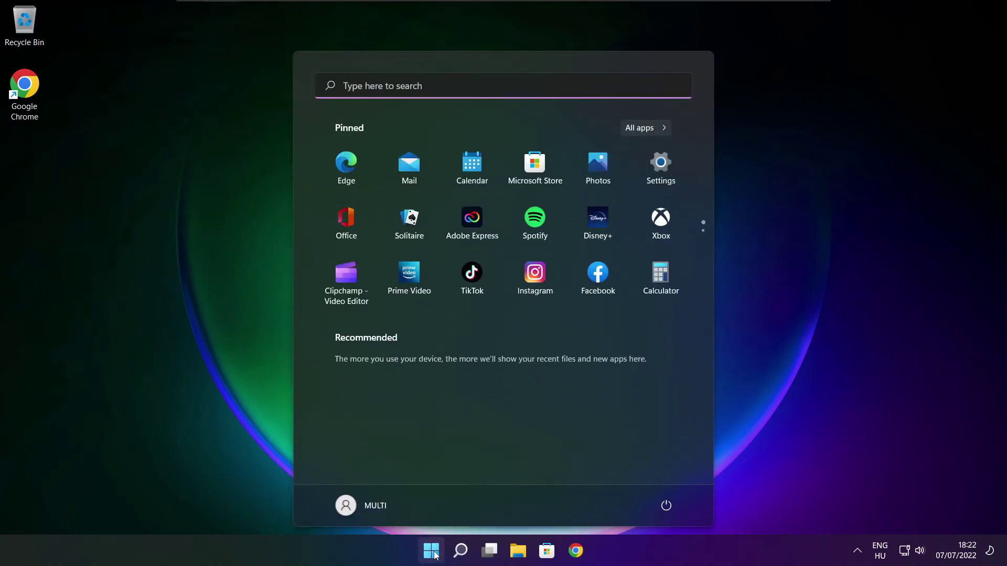
left_click(665, 509)
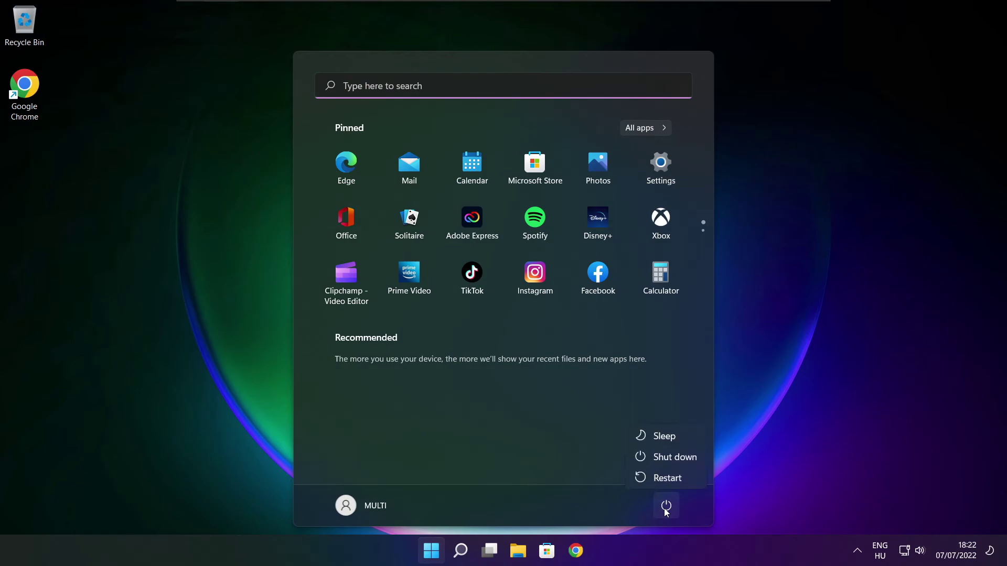
left_click(673, 478)
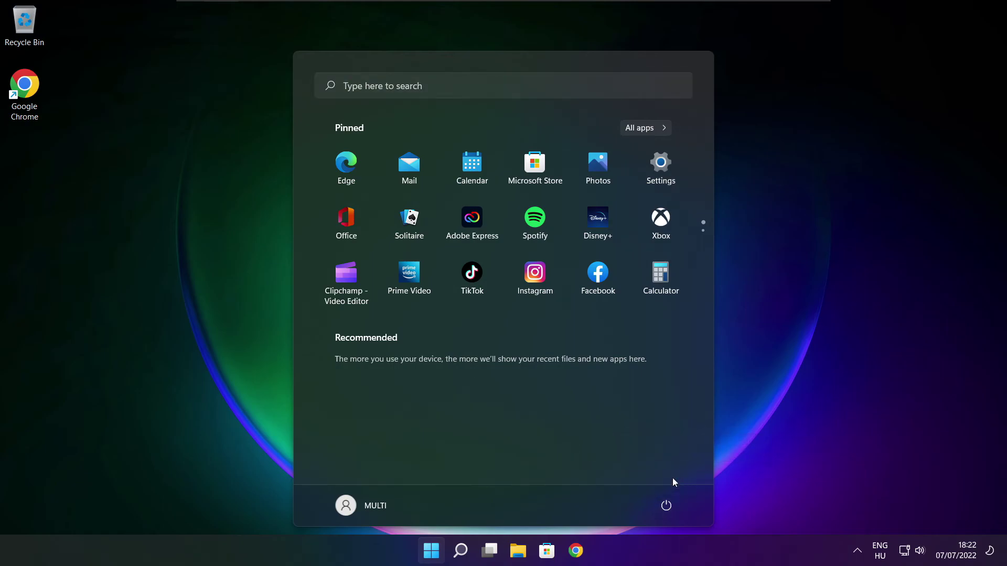